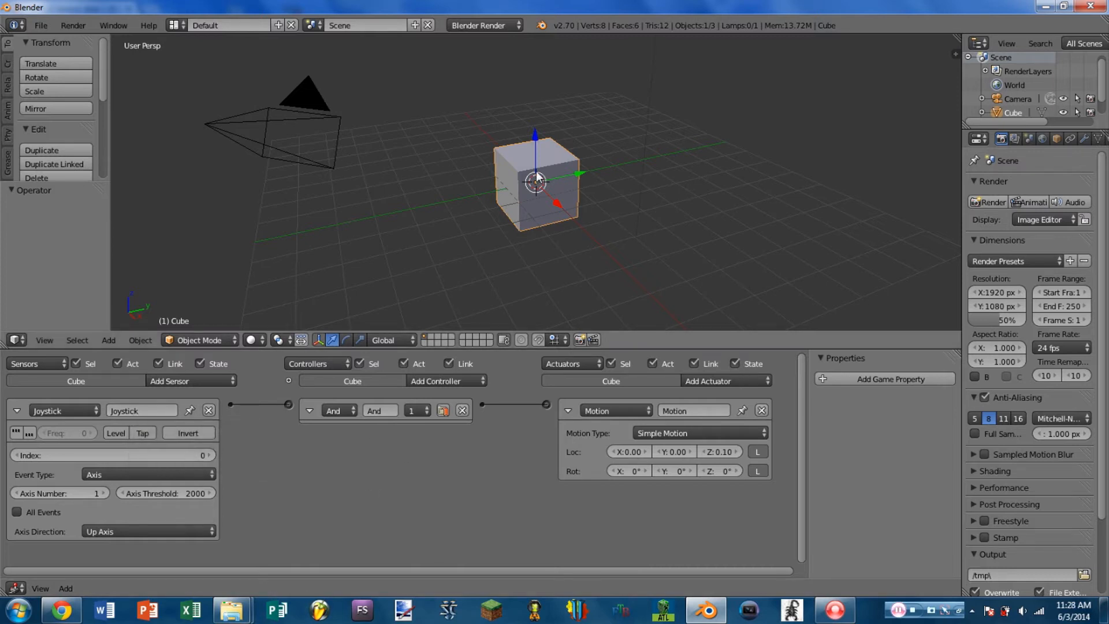
- Run the game in the 3D view to test the cube's joystick-driven motion, and stop it
scroll(541, 200, "down", 6)
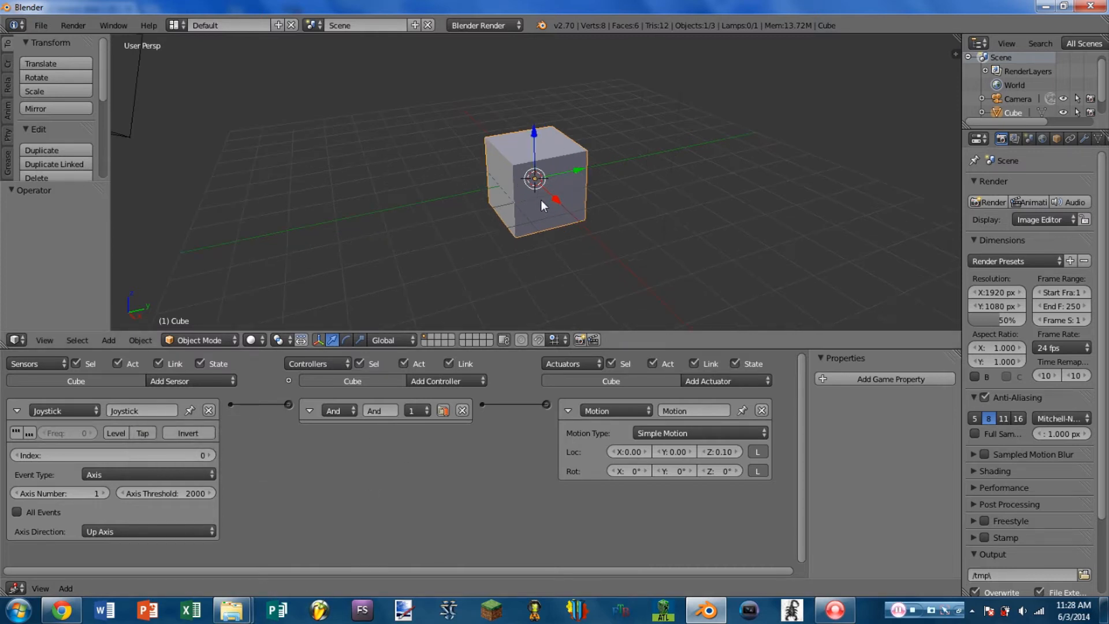
scroll(533, 227, "up", 1)
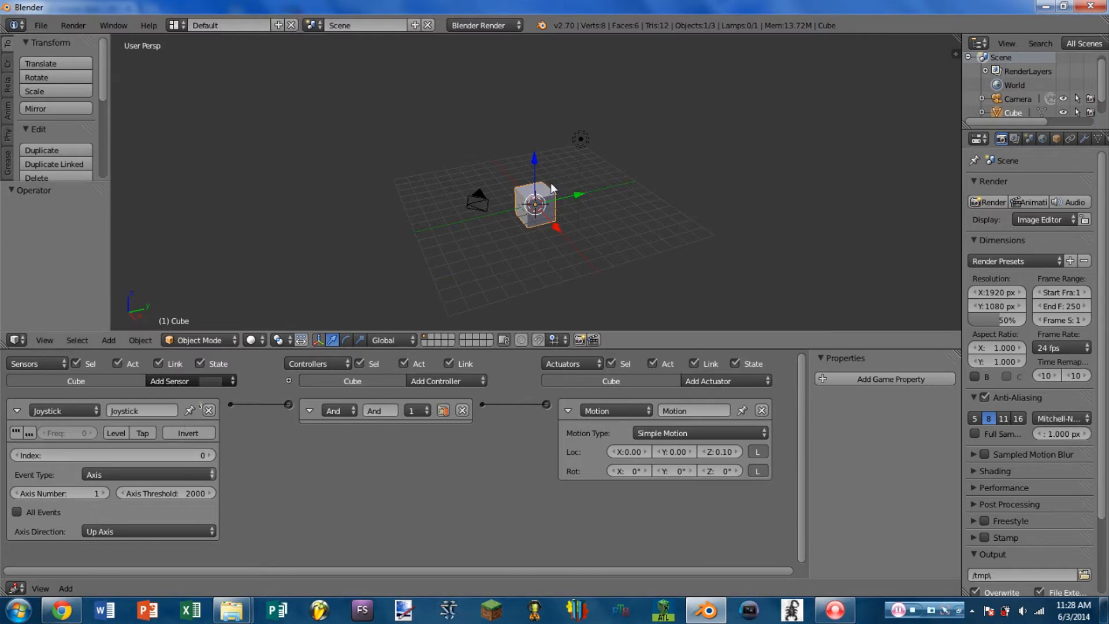
key("p")
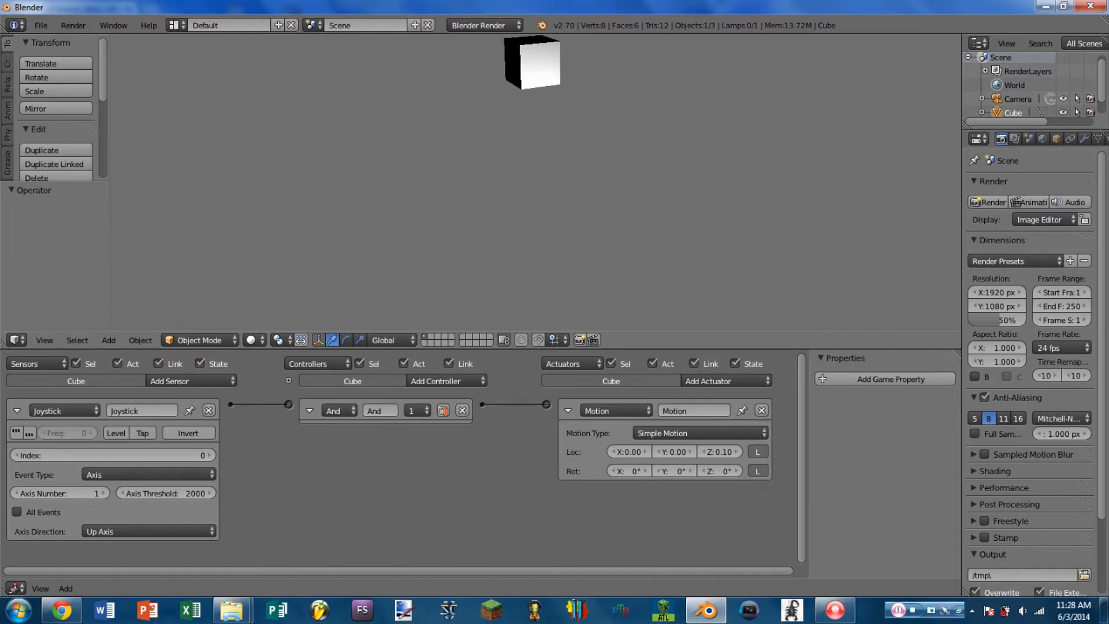
key("Escape")
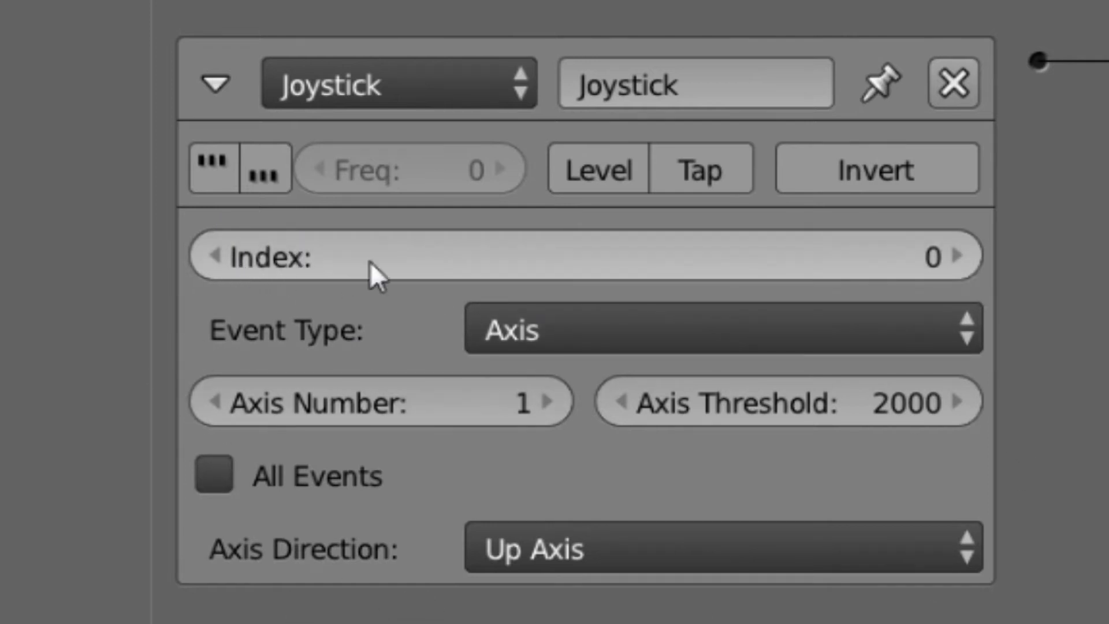
- Try raising the Joystick sensor's index to 2 and return it to 0
left_click_drag(398, 258, 439, 259)
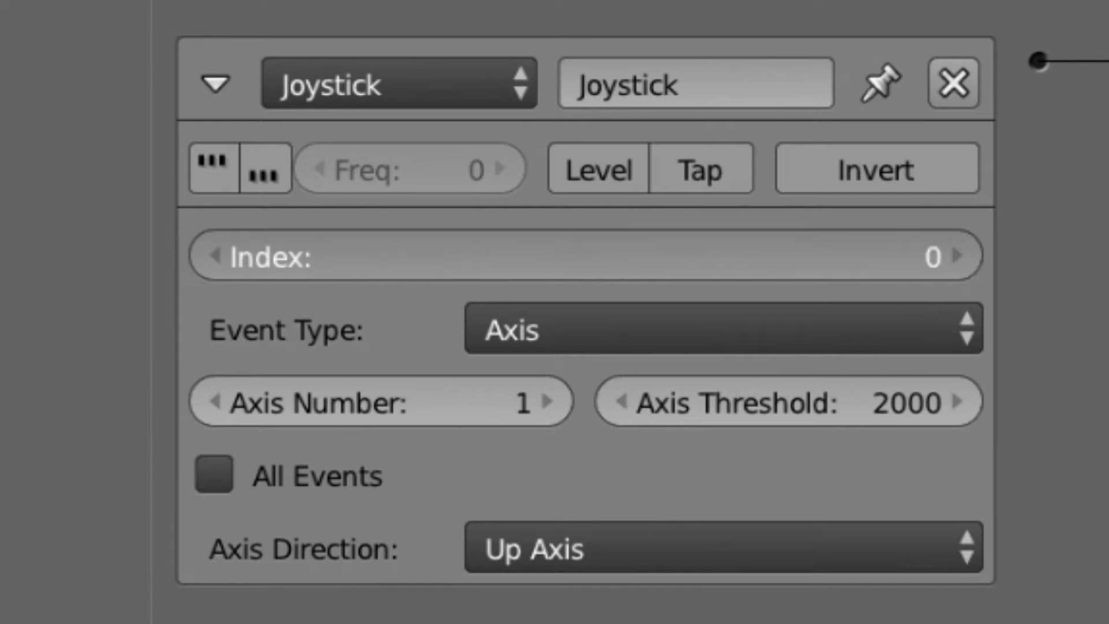
left_click_drag(439, 258, 398, 259)
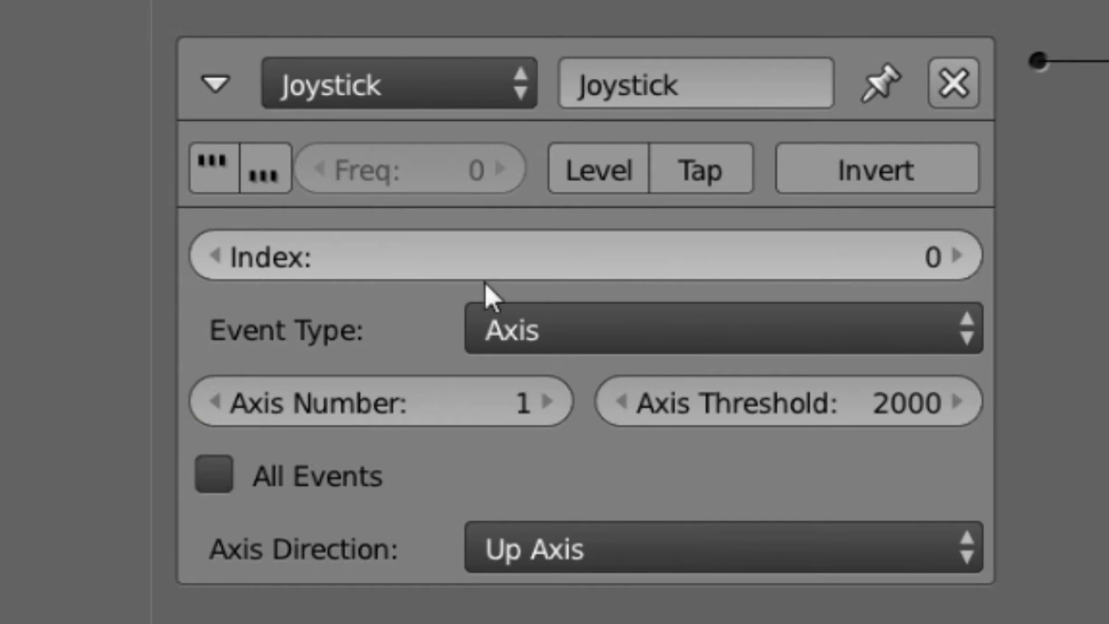
left_click_drag(604, 266, 570, 268)
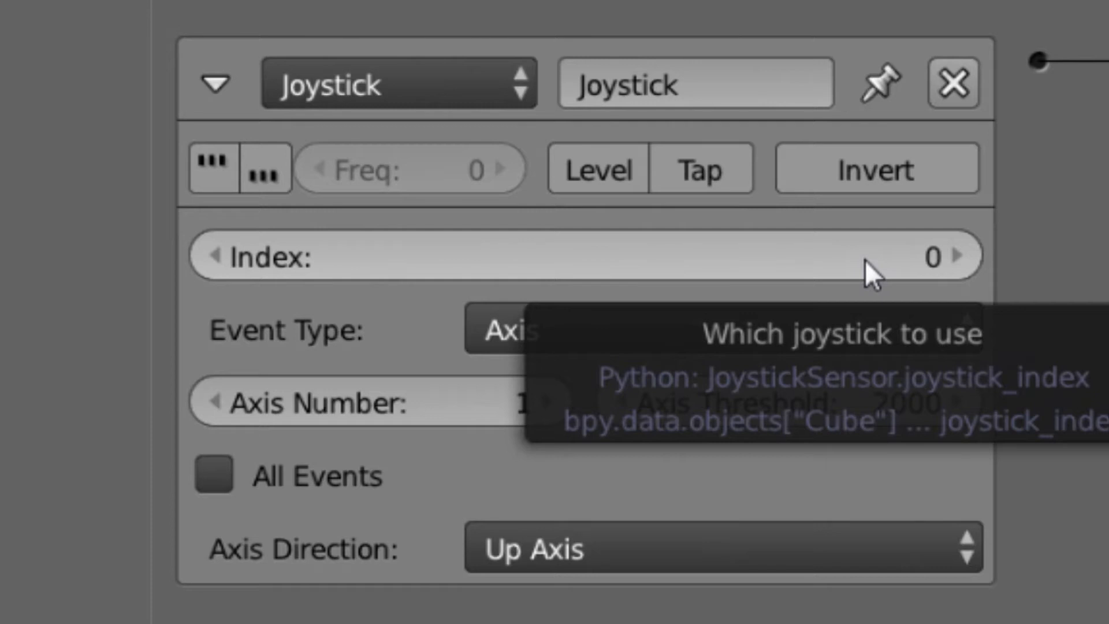
left_click(955, 267)
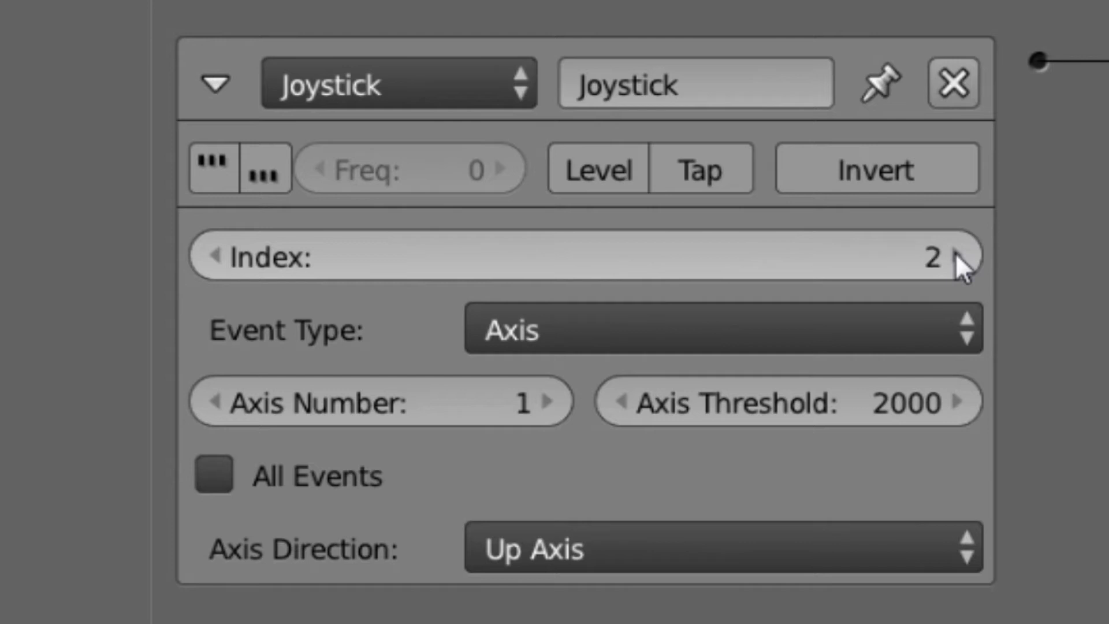
left_click_drag(882, 248, 820, 250)
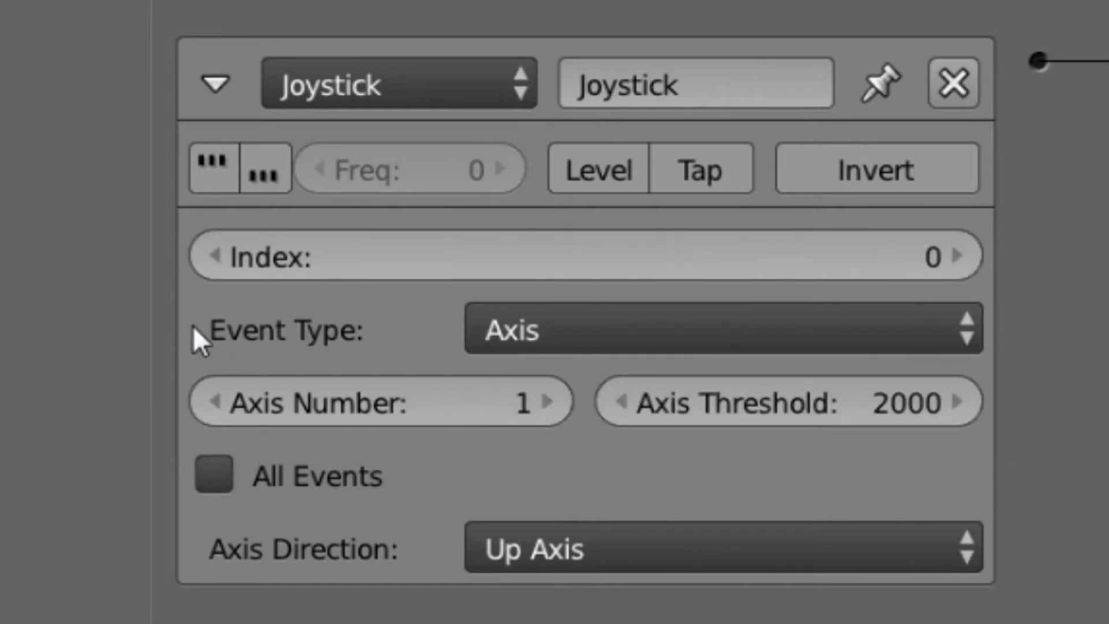
- Switch the Joystick sensor's event type to Button and try button number 18 before resetting the number to 0
left_click(576, 321)
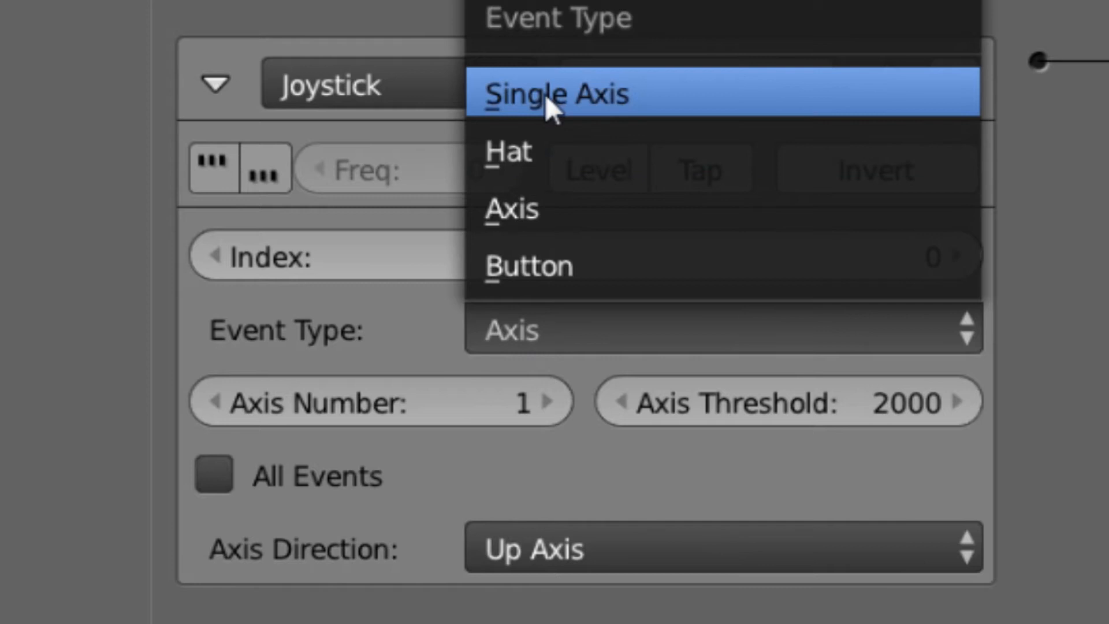
left_click(584, 271)
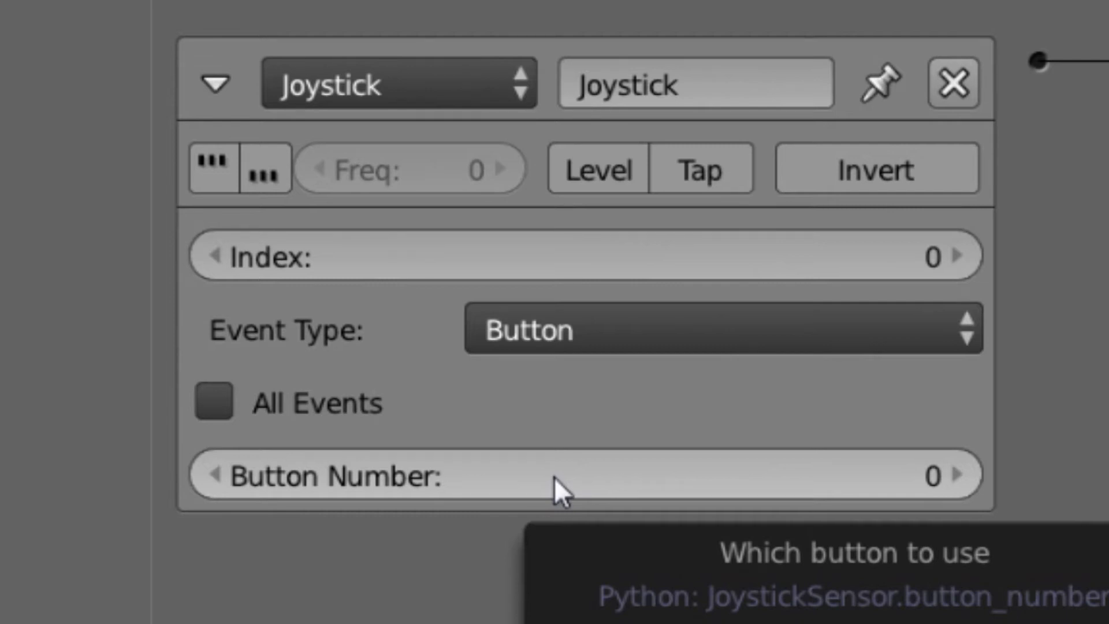
left_click(552, 476)
type("12")
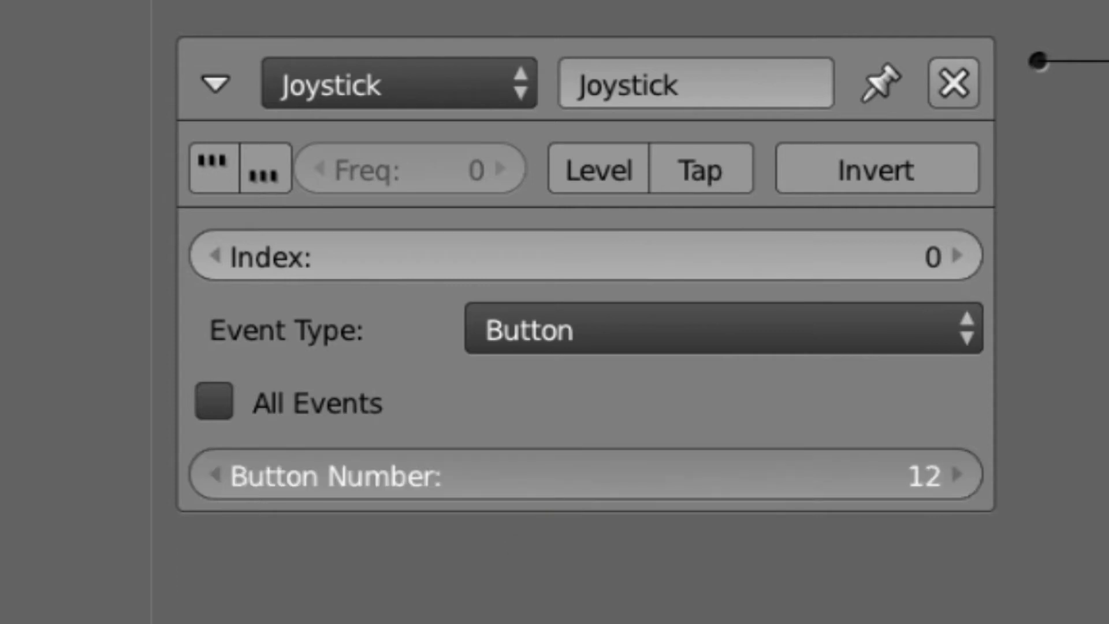
key("BackSpace")
type("8")
key("Return")
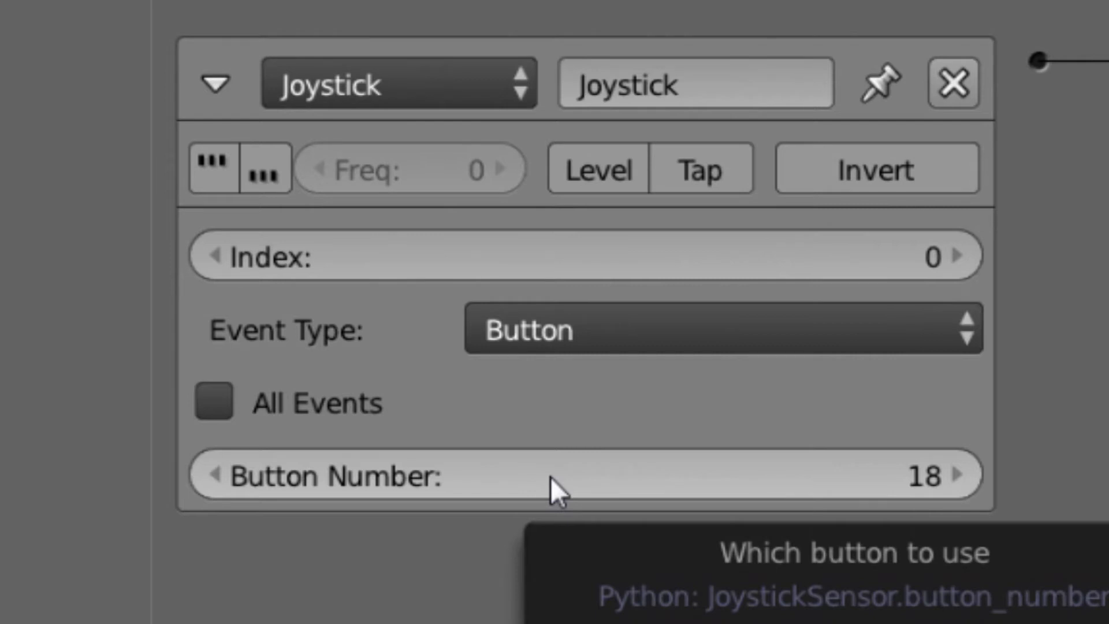
left_click_drag(549, 477, 162, 477)
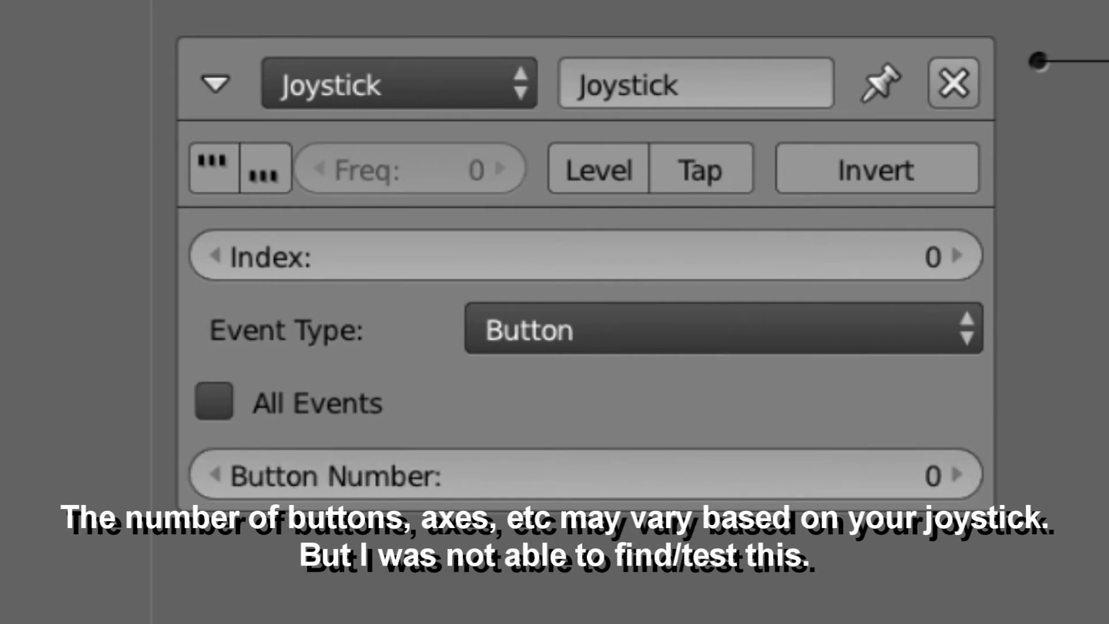
- Set the Joystick sensor's event type back to Axis, keeping axis number 1
left_click(952, 324)
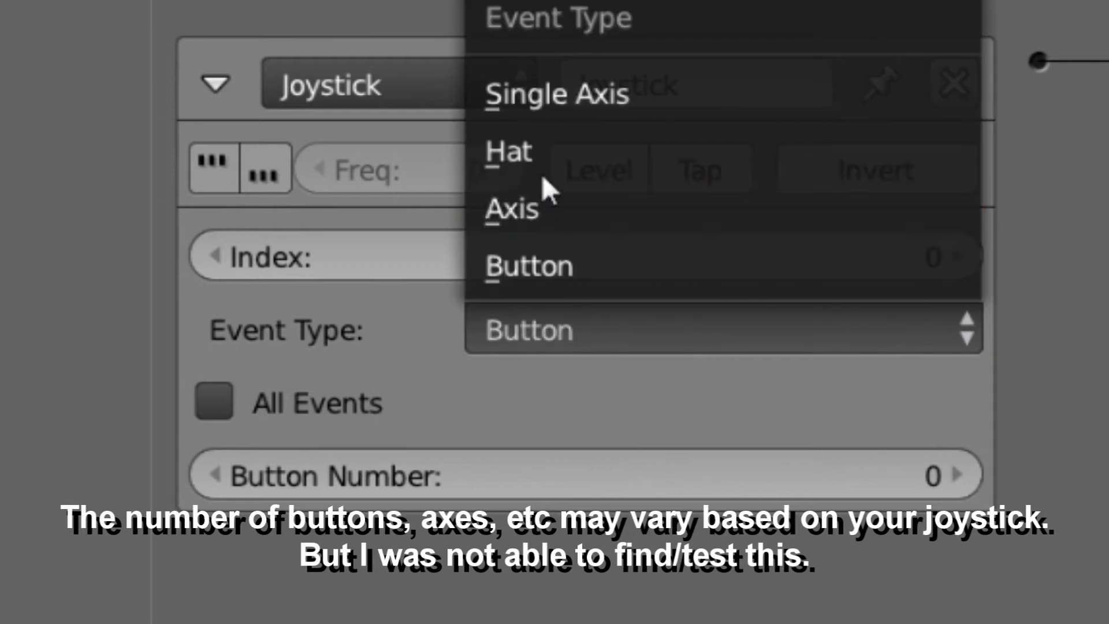
left_click(527, 207)
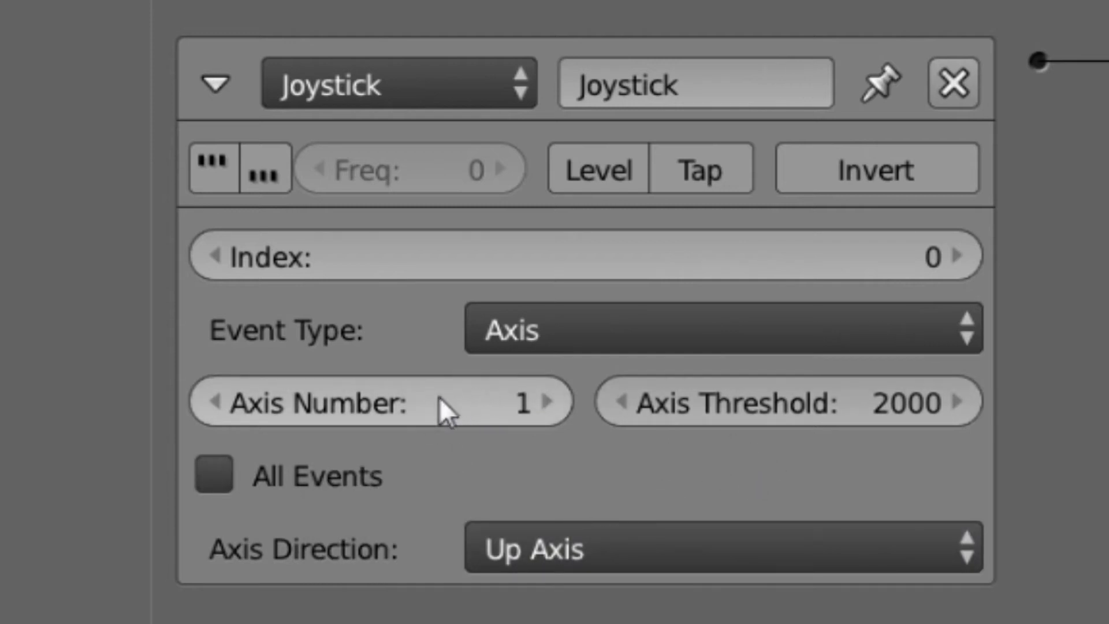
left_click_drag(297, 403, 335, 407)
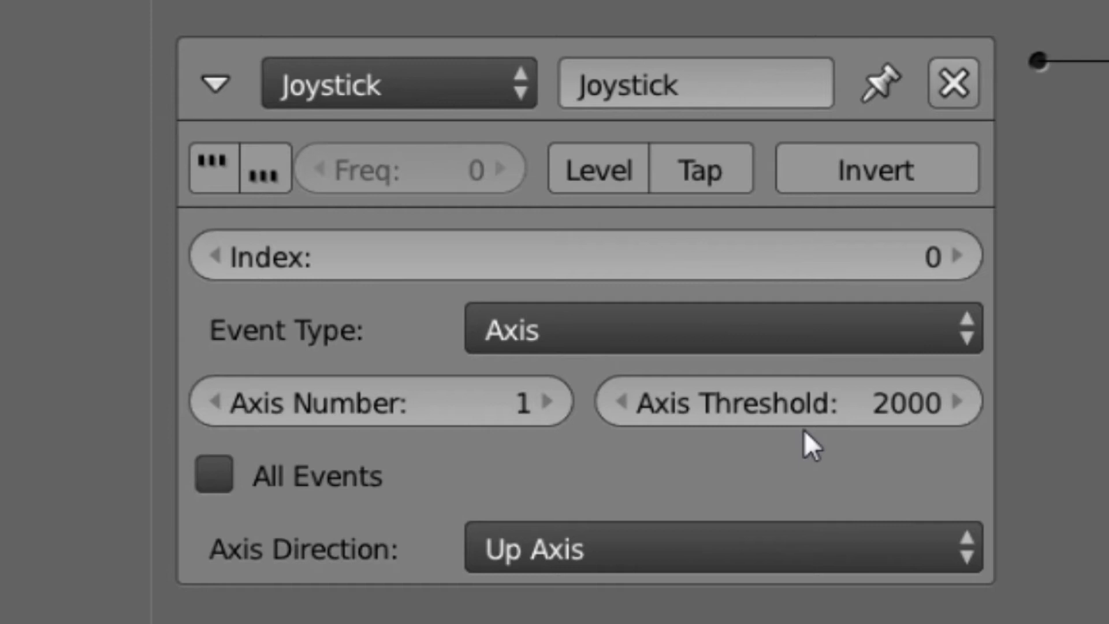
- Set the Joystick sensor's axis threshold to 0 and run the game to test how the cube reacts
left_click(812, 386)
type("0")
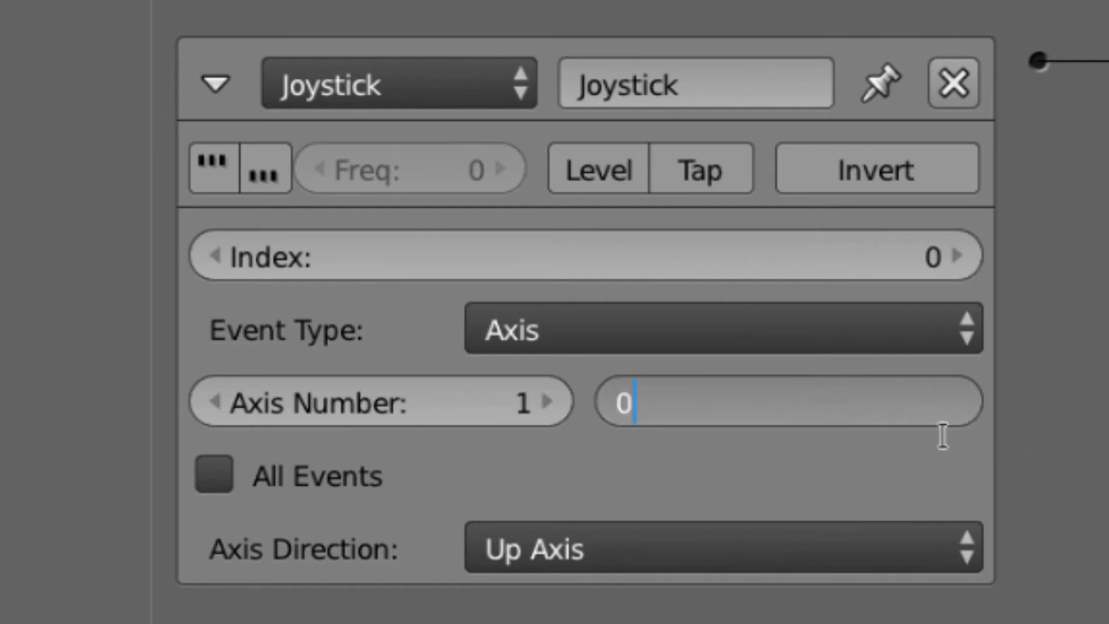
key("Return")
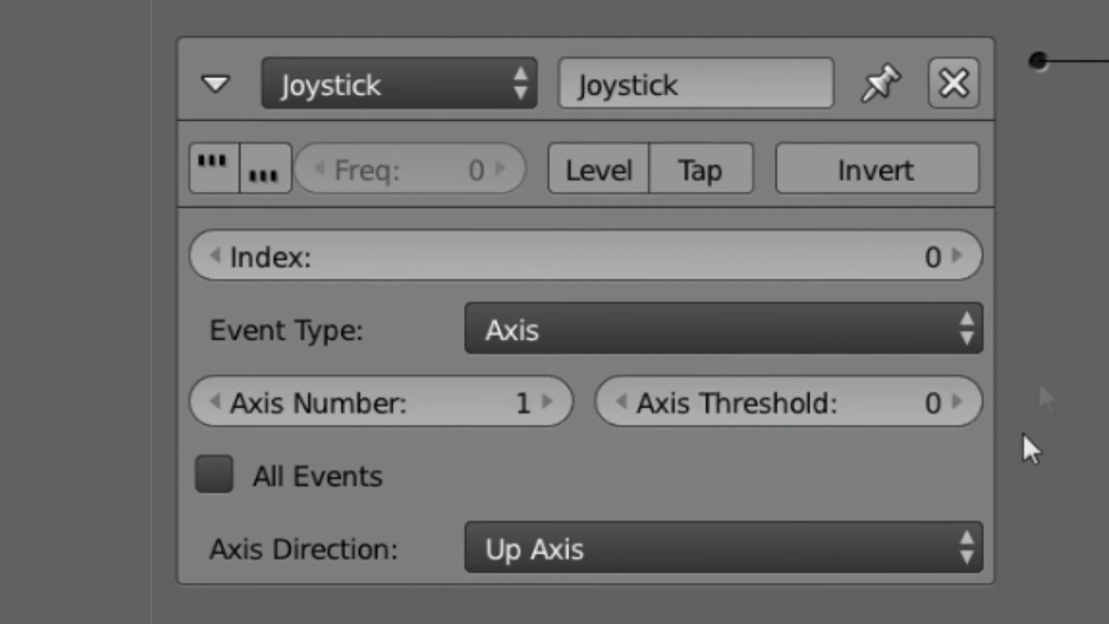
key("ctrl+Up")
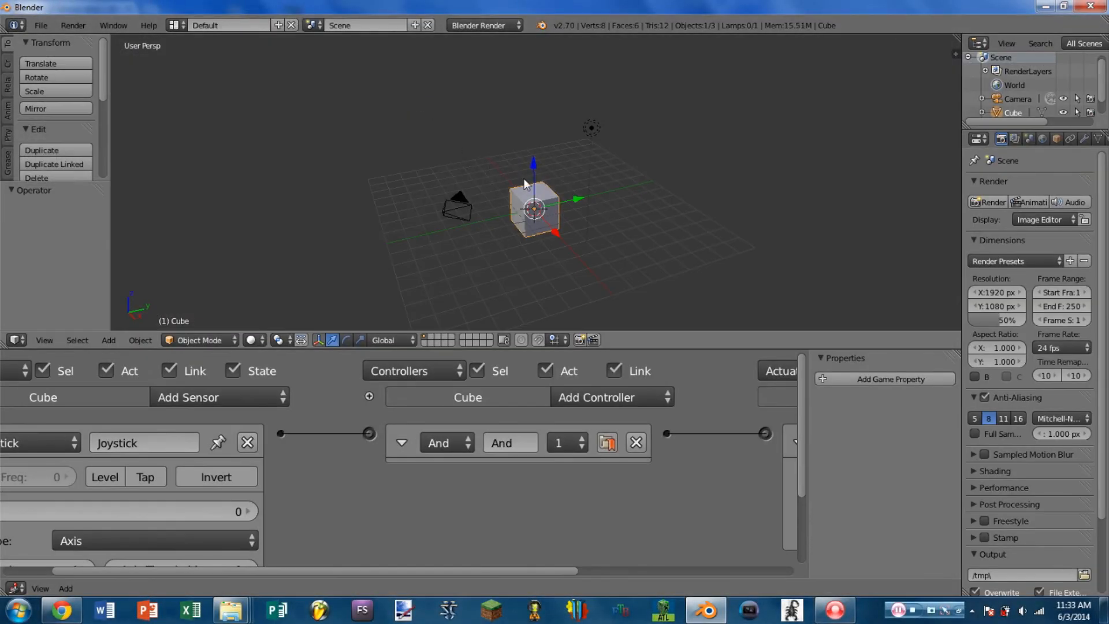
key("p")
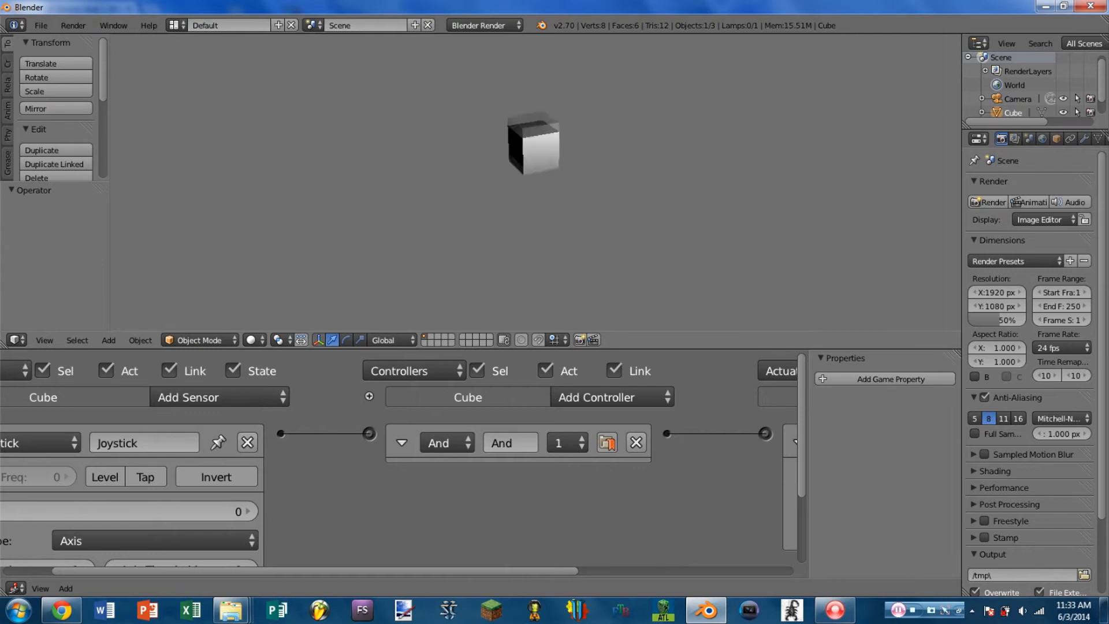
key("Escape")
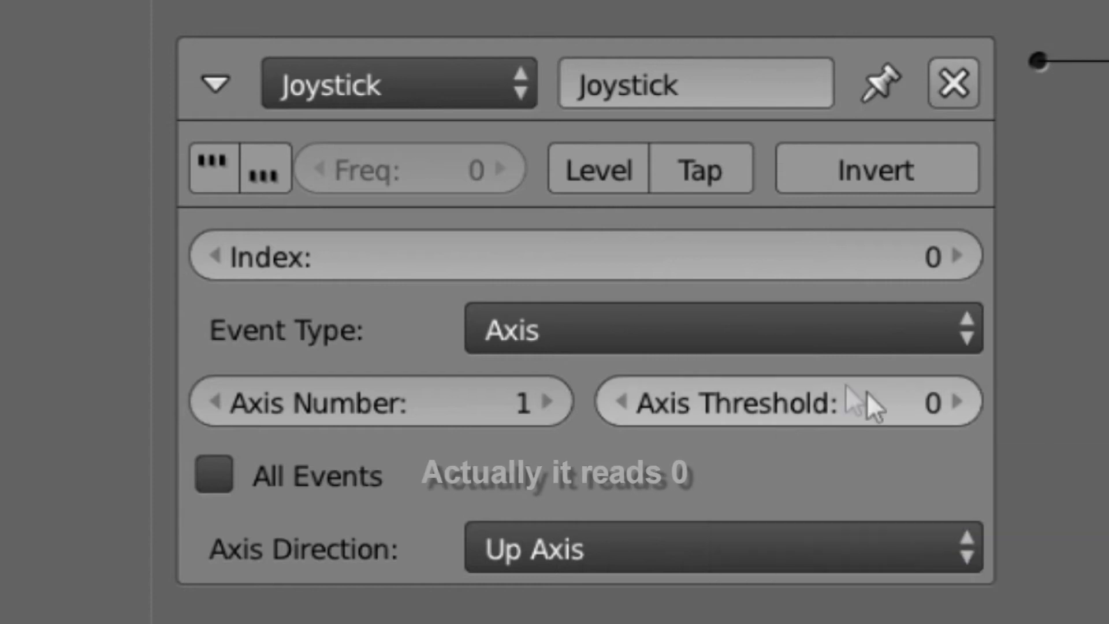
- Set the Joystick sensor's axis threshold to 2000 and test the cube's motion in the game engine again
left_click(783, 406)
left_click(649, 482)
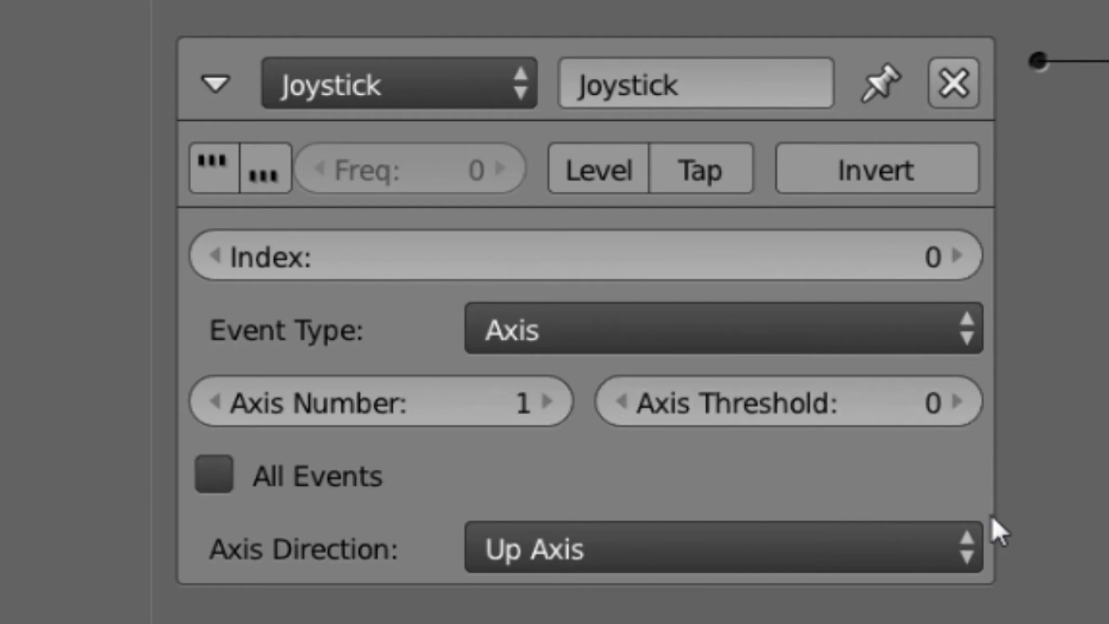
left_click(849, 410)
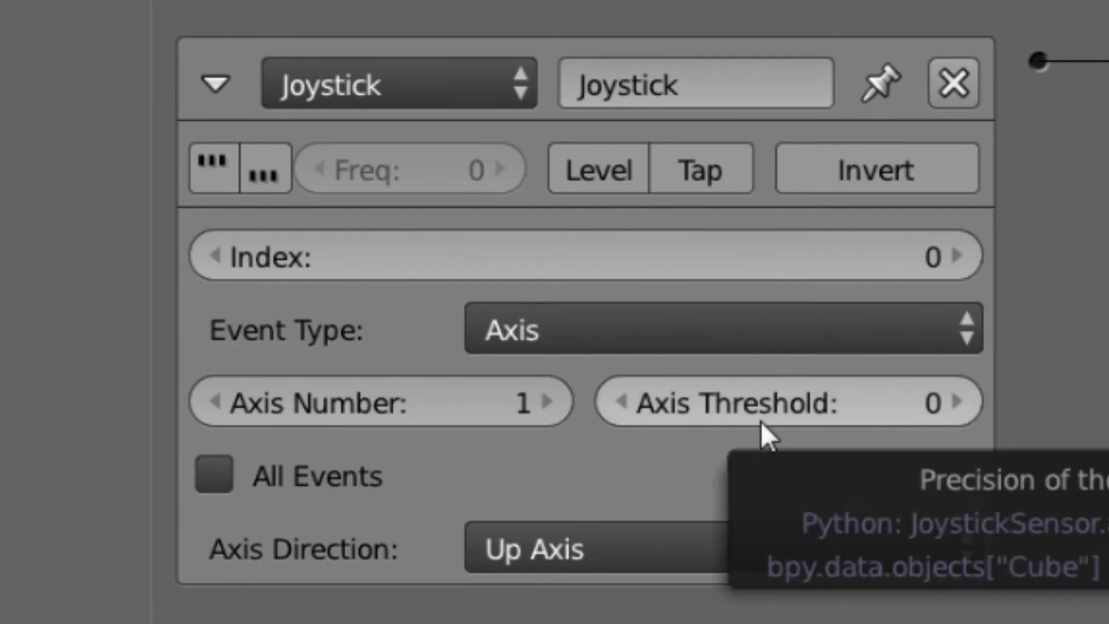
left_click(820, 397)
type("2000")
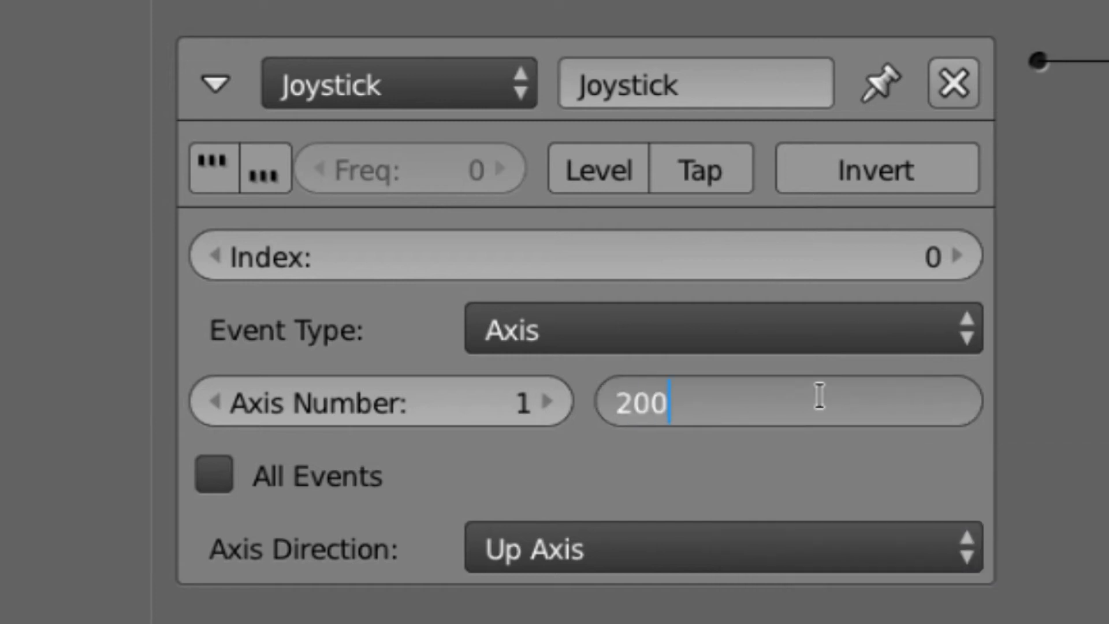
key("Return")
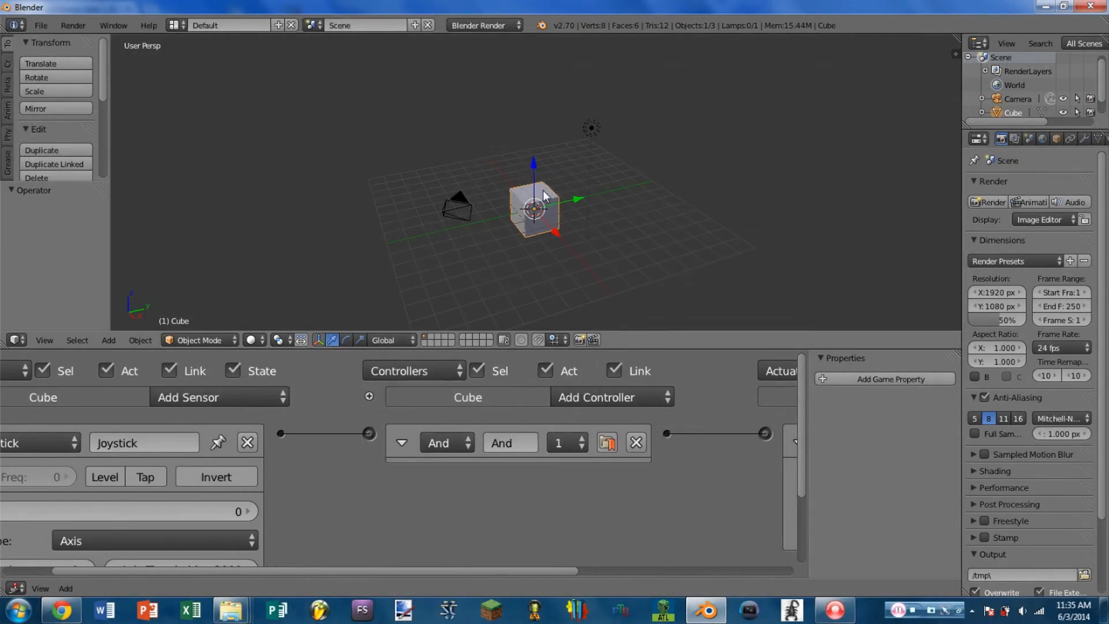
key("p")
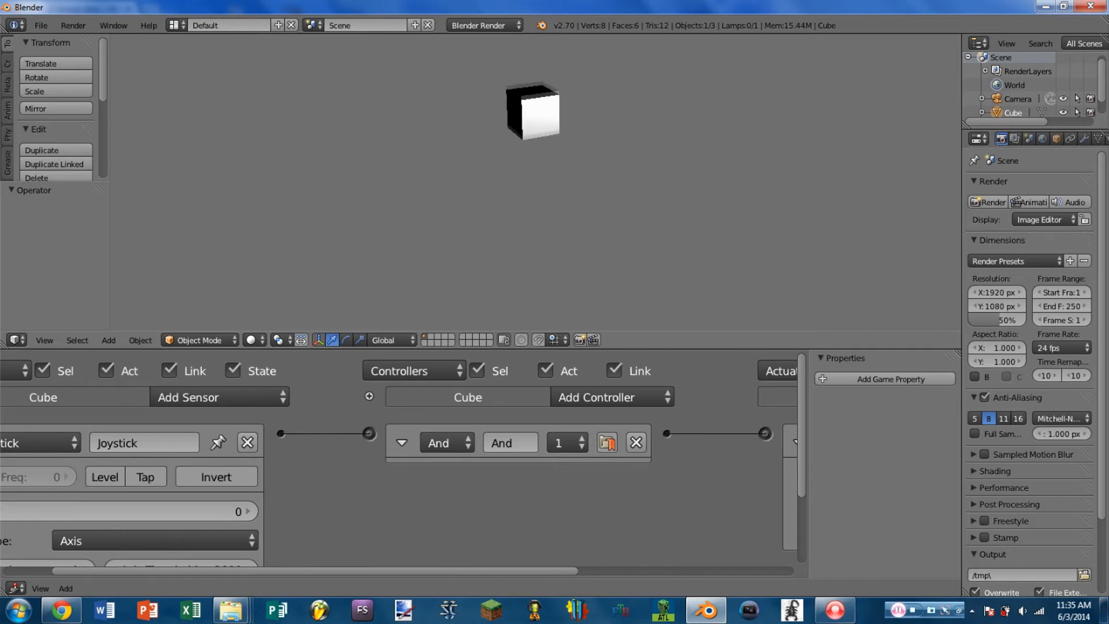
key("Escape")
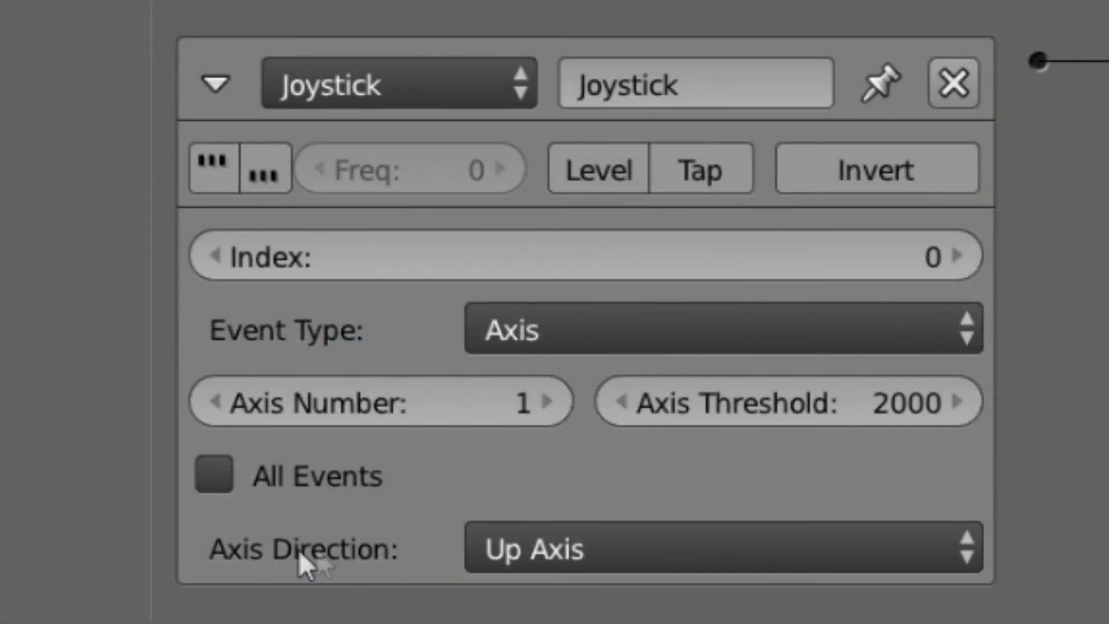
- Review the axis direction options of the Joystick sensor without changing Up Axis
left_click(571, 549)
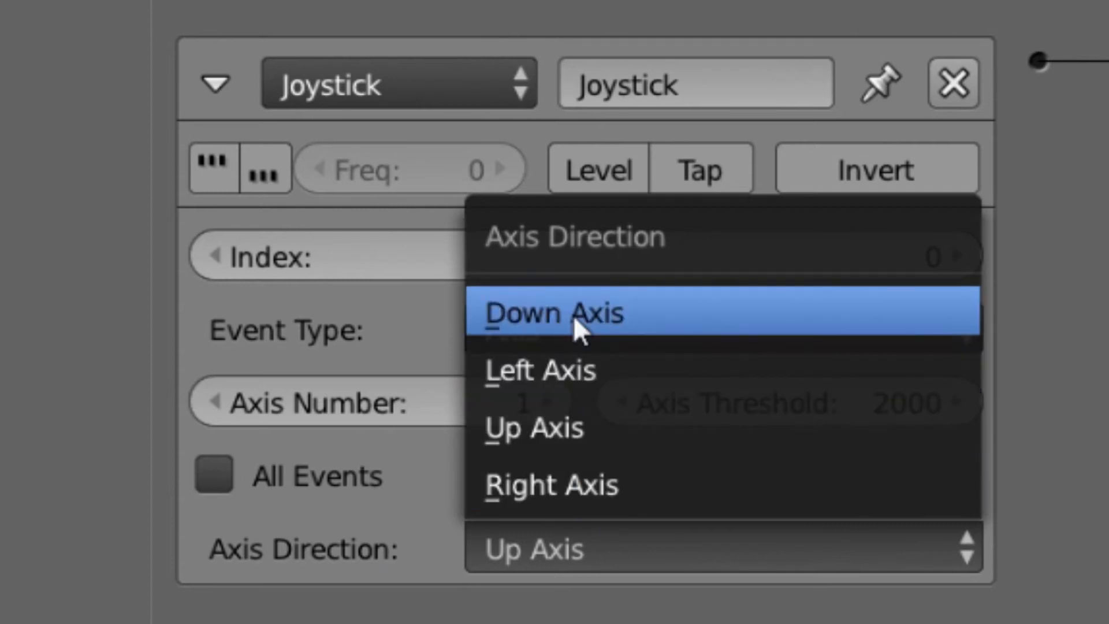
left_click(659, 559)
left_click(609, 560)
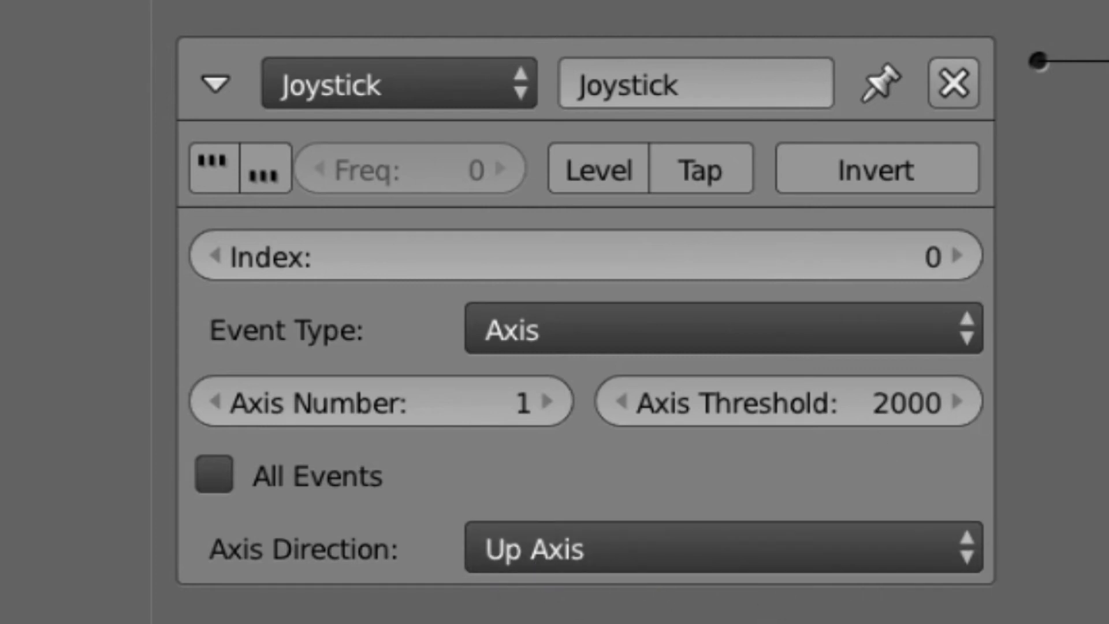
- Switch the Joystick sensor's event type to Hat and review its hat direction options, keeping hat number 1 and direction Up
left_click(856, 348)
left_click(564, 165)
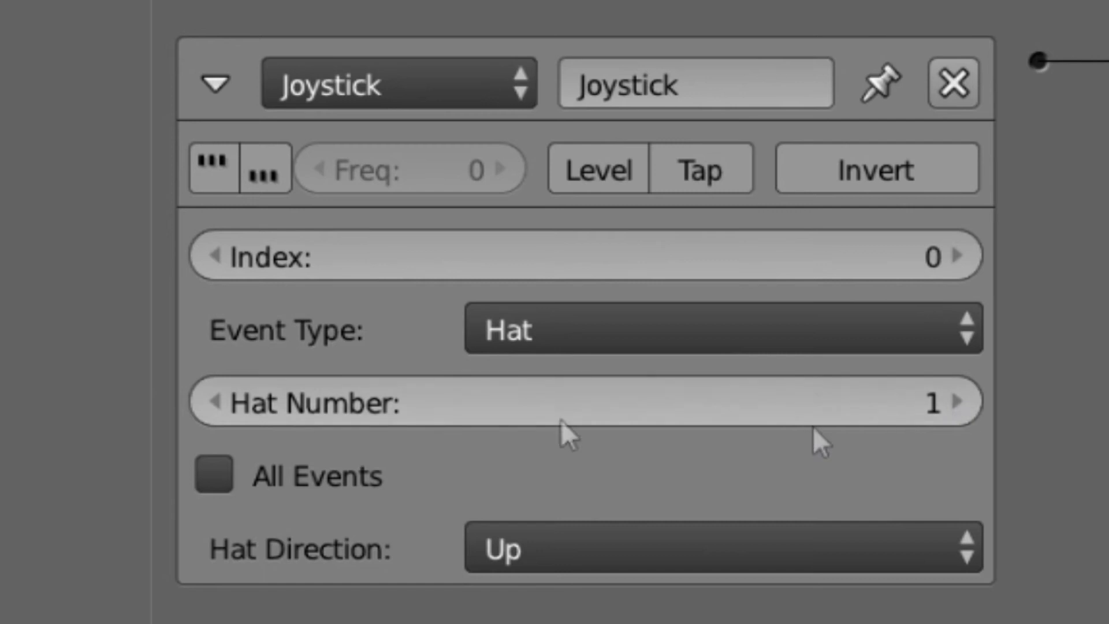
mouse_move(447, 413)
left_mouse_down()
mouse_move(463, 413)
mouse_move(453, 413)
left_mouse_up()
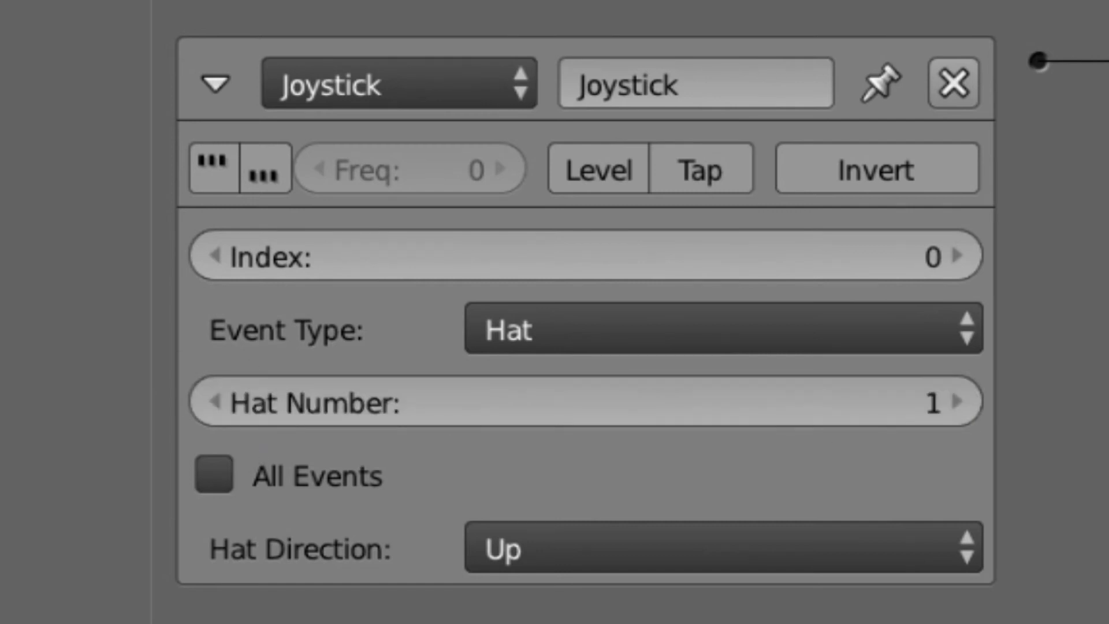
left_click(781, 556)
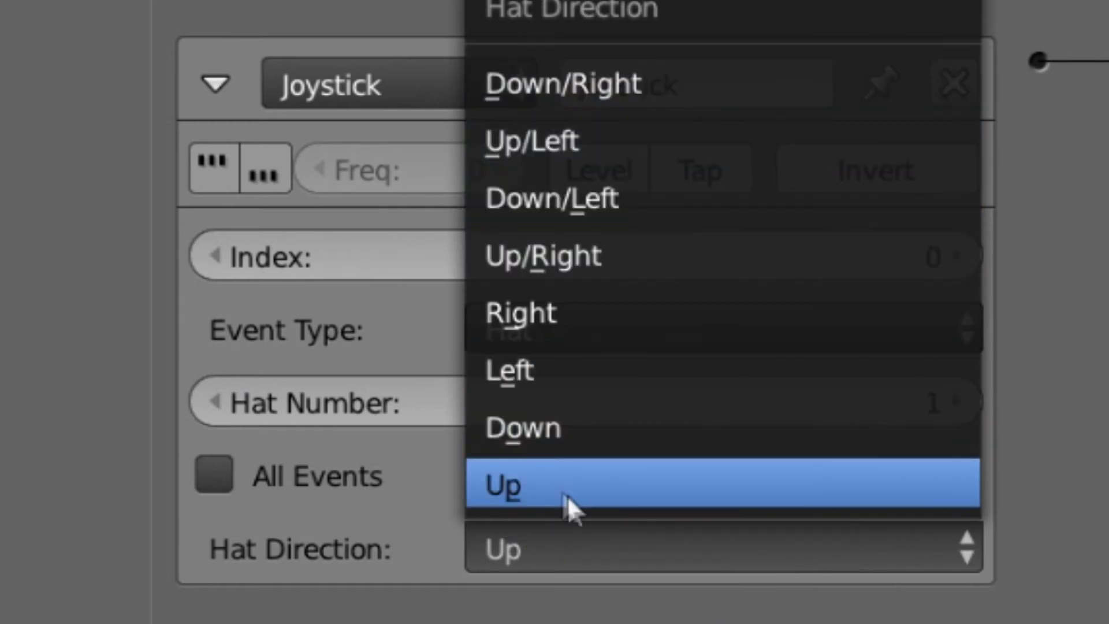
left_click(569, 537)
left_click(585, 540)
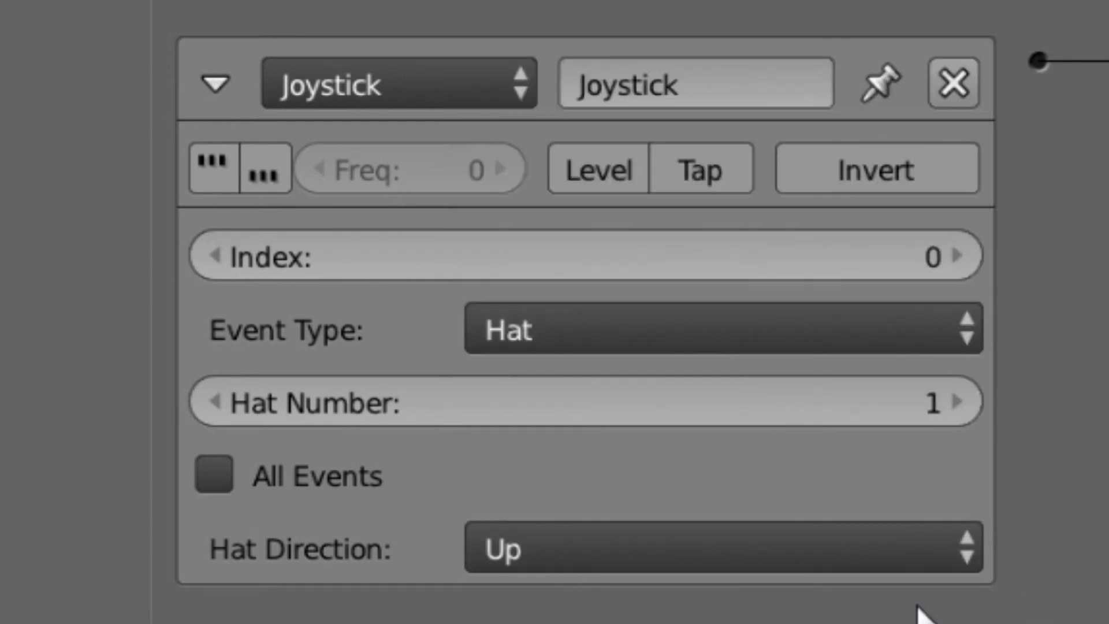
- Compare the Single Axis and Axis event types of the Joystick sensor, leaving the sensor set to Axis
left_click(722, 330)
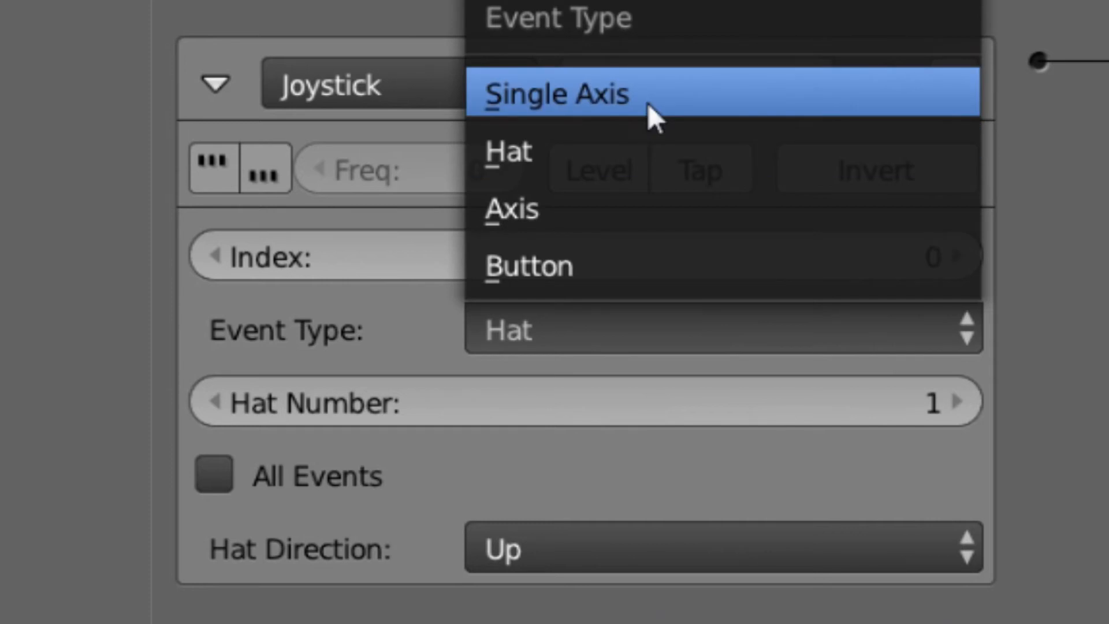
left_click(647, 103)
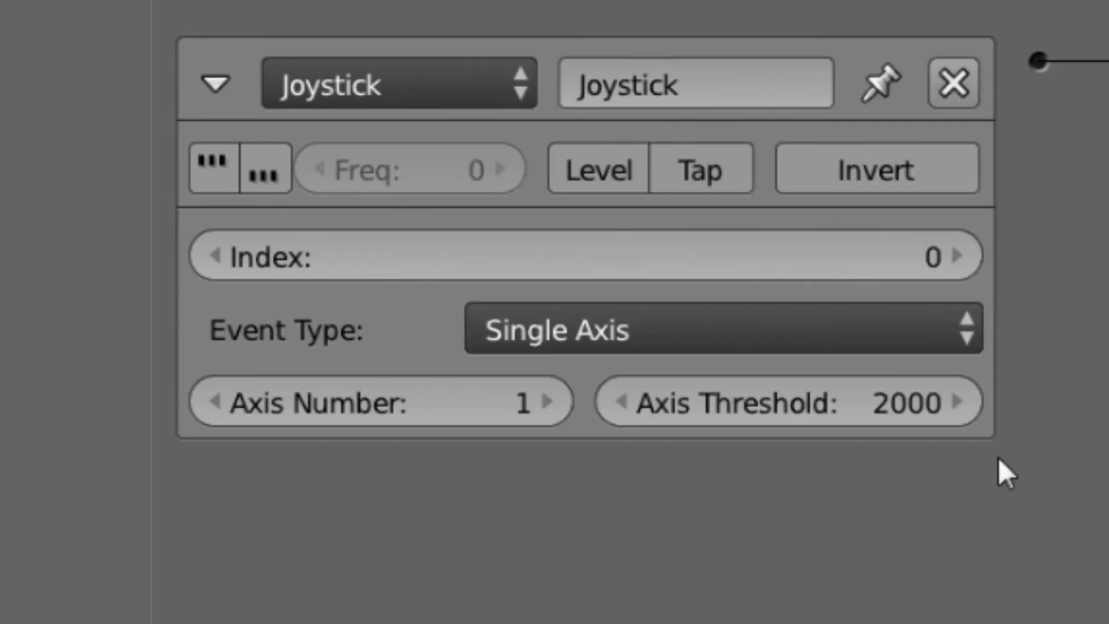
left_click(567, 326)
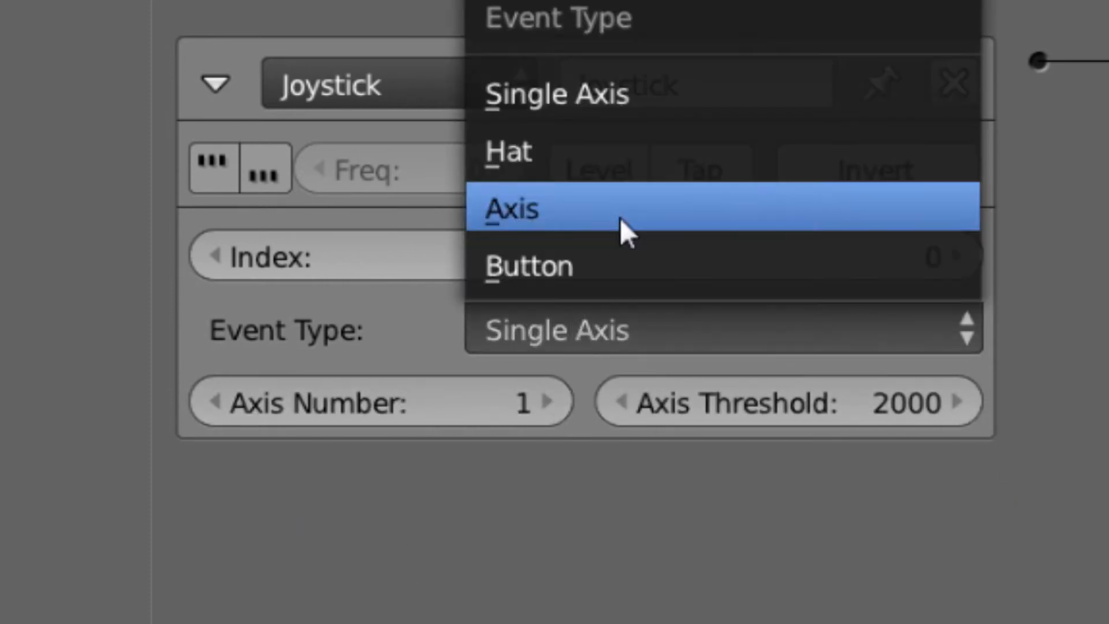
left_click(575, 199)
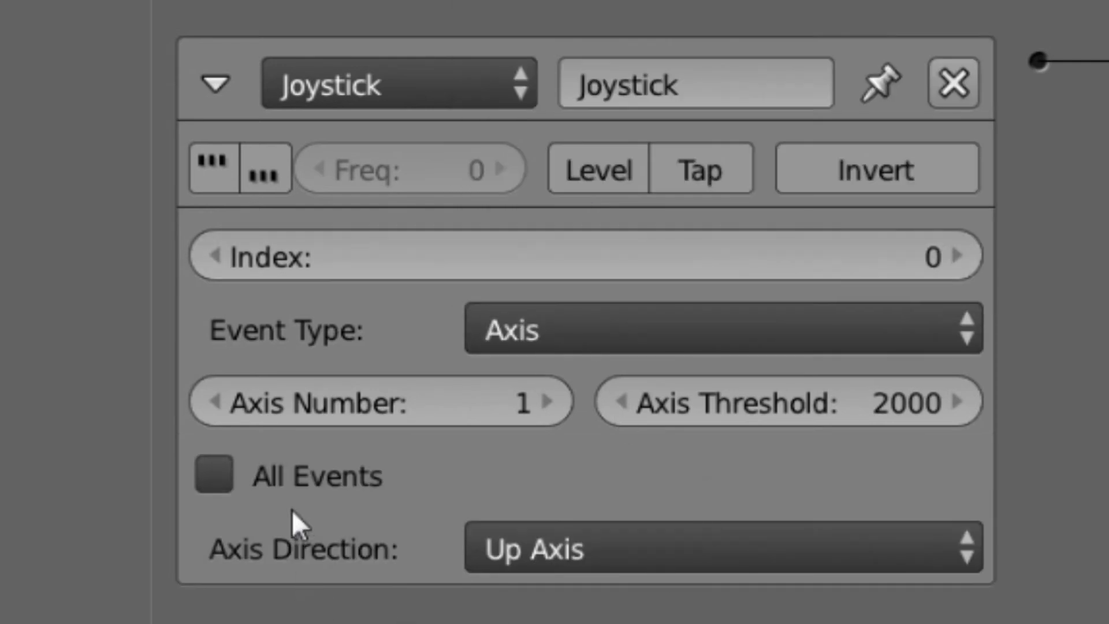
left_click(591, 327)
left_click(598, 203)
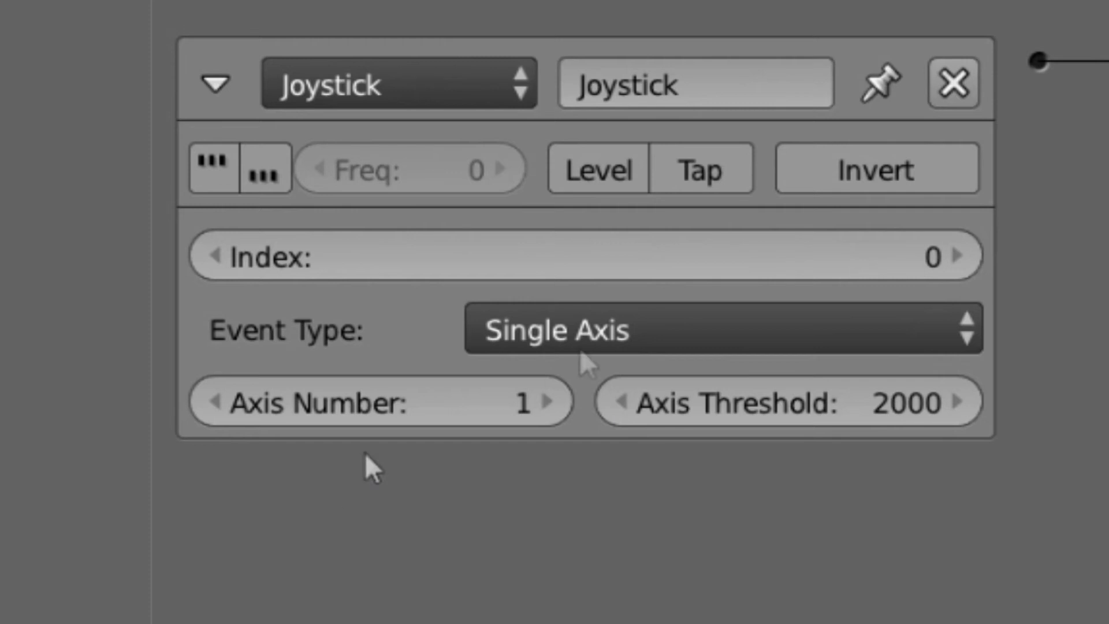
left_click(593, 315)
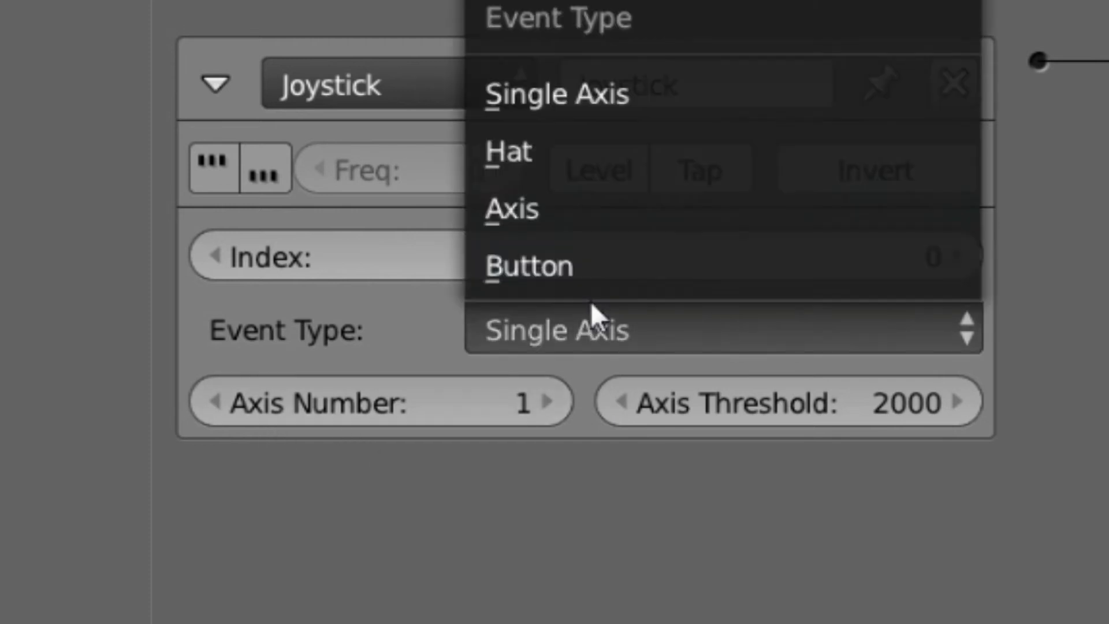
left_click(601, 208)
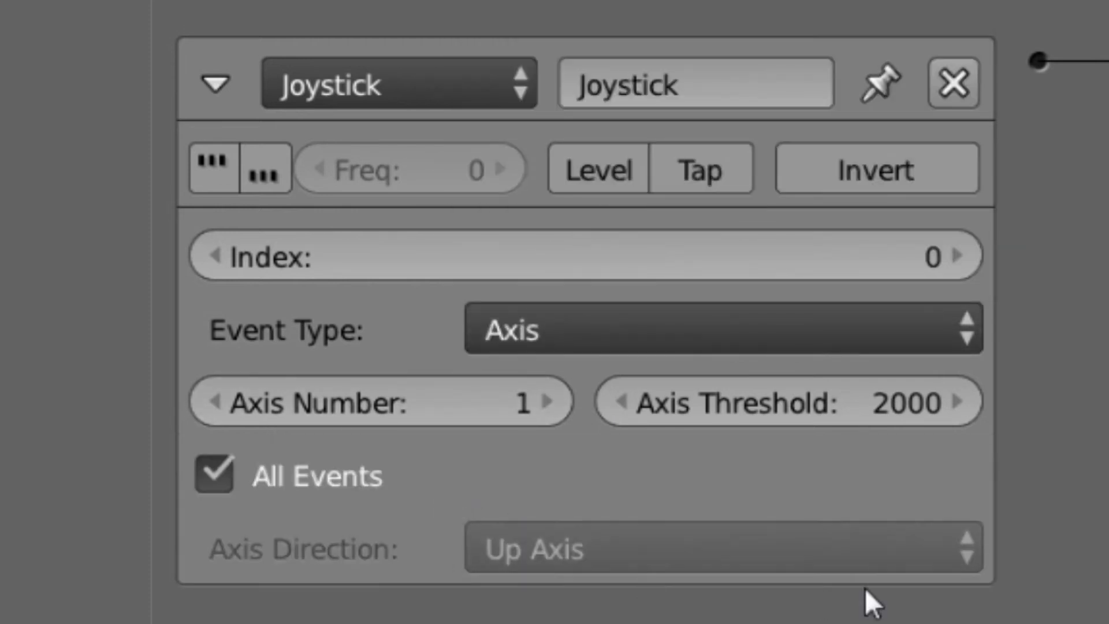
- Check the Joystick sensor without All Events and in Single Axis mode, and set it to Axis with All Events enabled
left_click(327, 482)
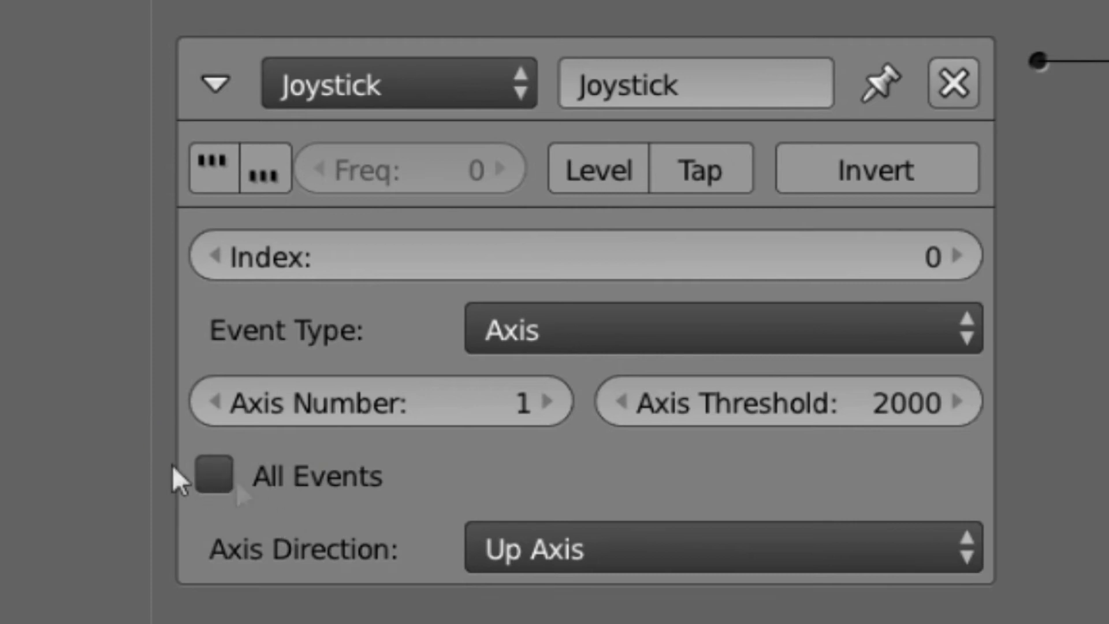
left_click(719, 327)
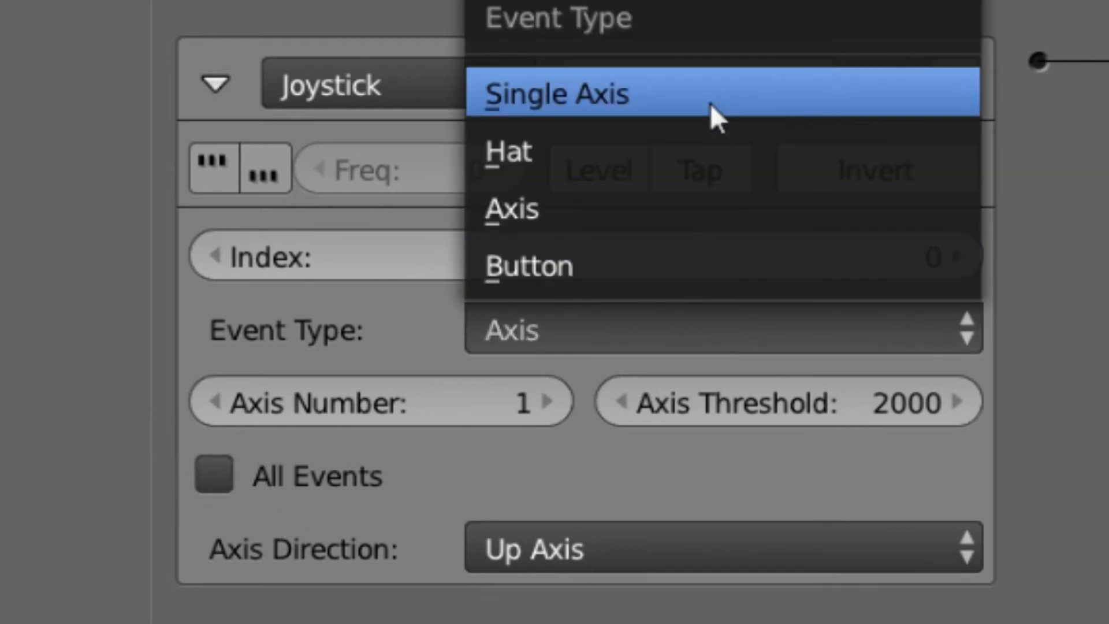
left_click(710, 105)
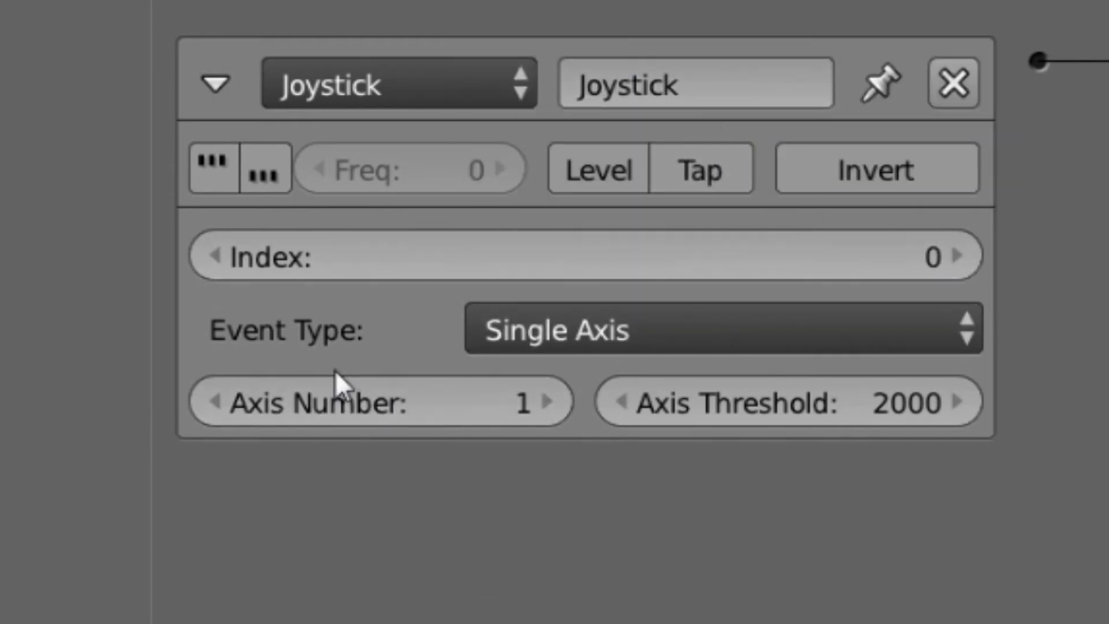
left_click_drag(270, 412, 151, 392)
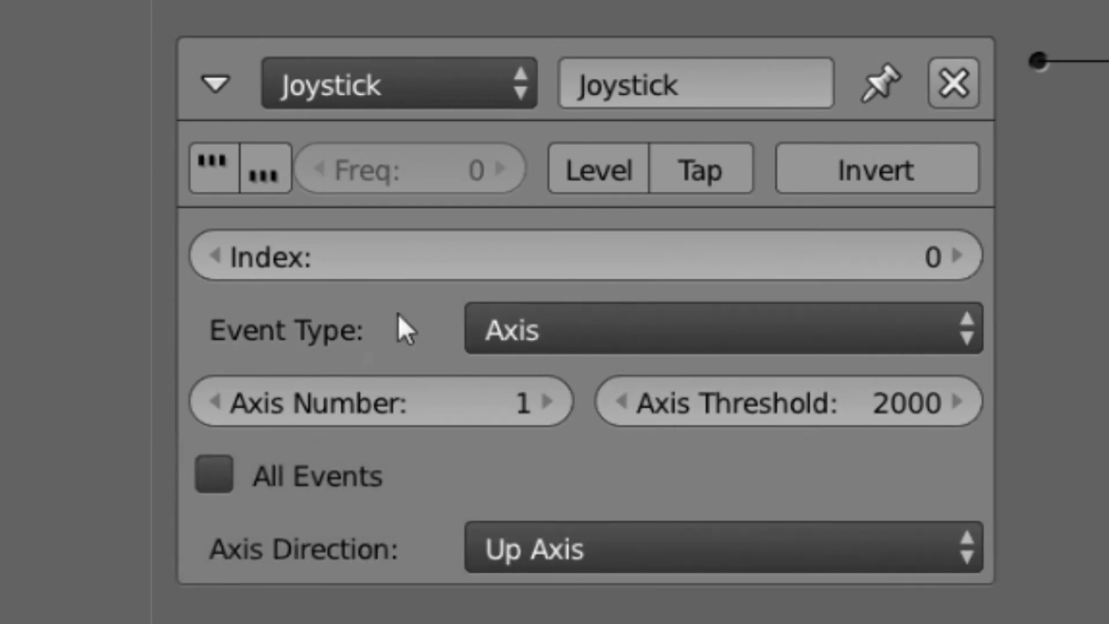
left_click(215, 475)
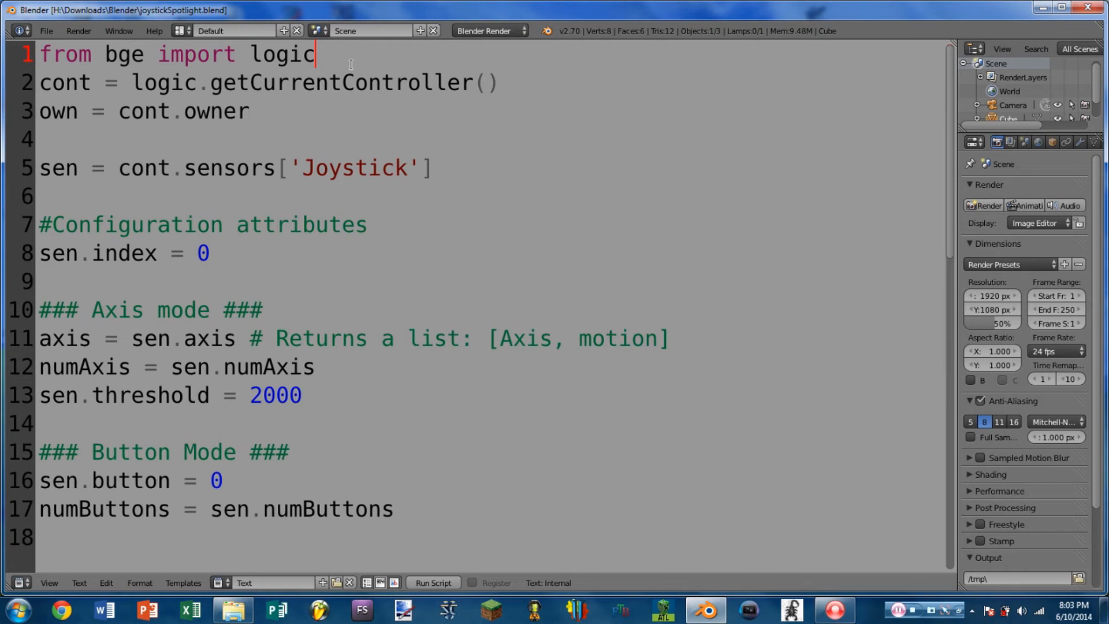
- Review the Python script, highlighting the line that gets the Joystick sensor and the axis, button and hat configuration sections
left_click_drag(39, 168, 523, 170)
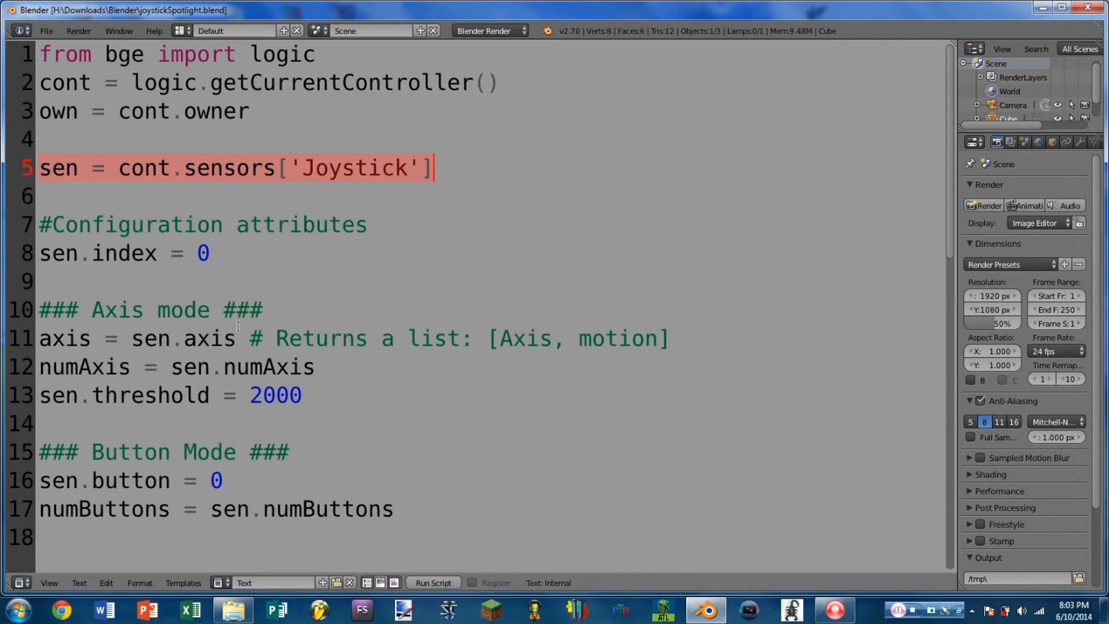
scroll(291, 302, "down", 2)
left_click_drag(368, 485, 97, 167)
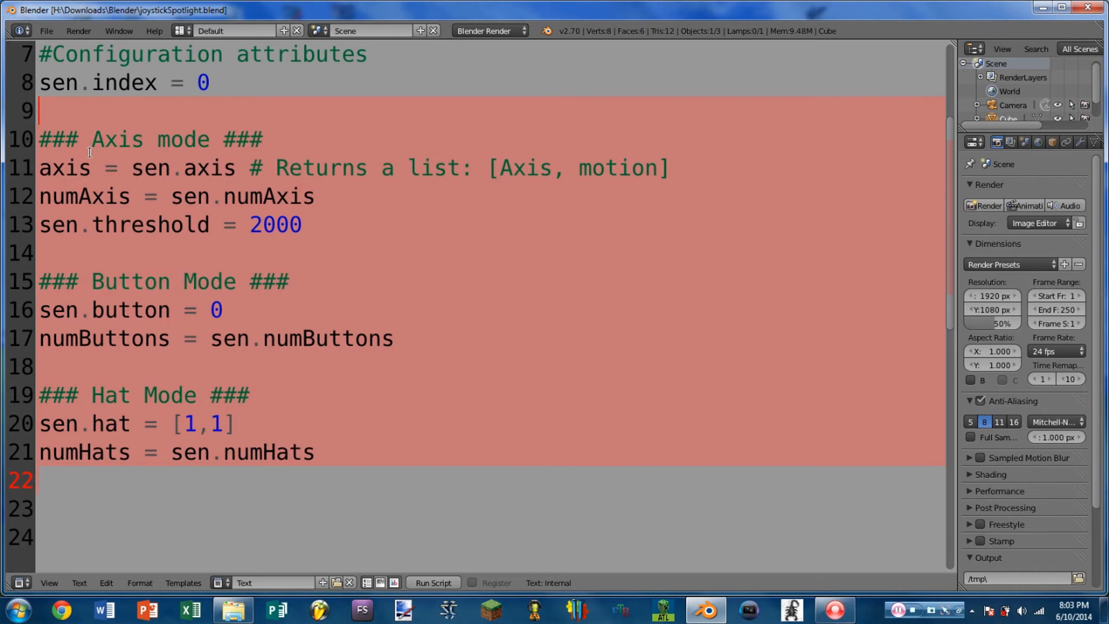
scroll(283, 209, "down", 3)
scroll(219, 434, "down", 1)
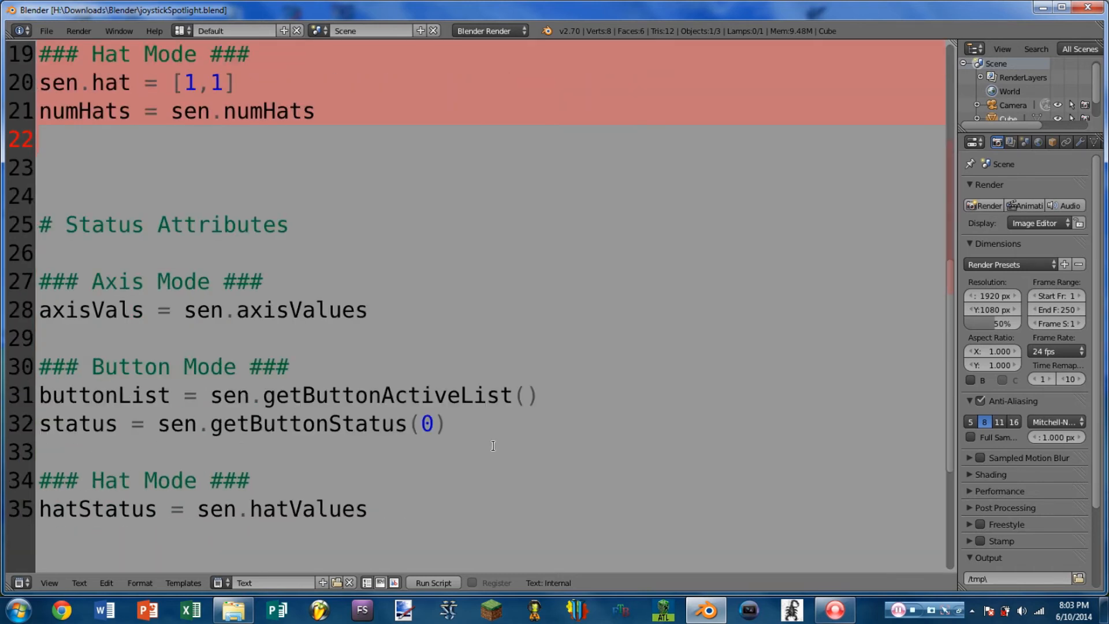
scroll(148, 248, "up", 4)
scroll(148, 249, "up", 2)
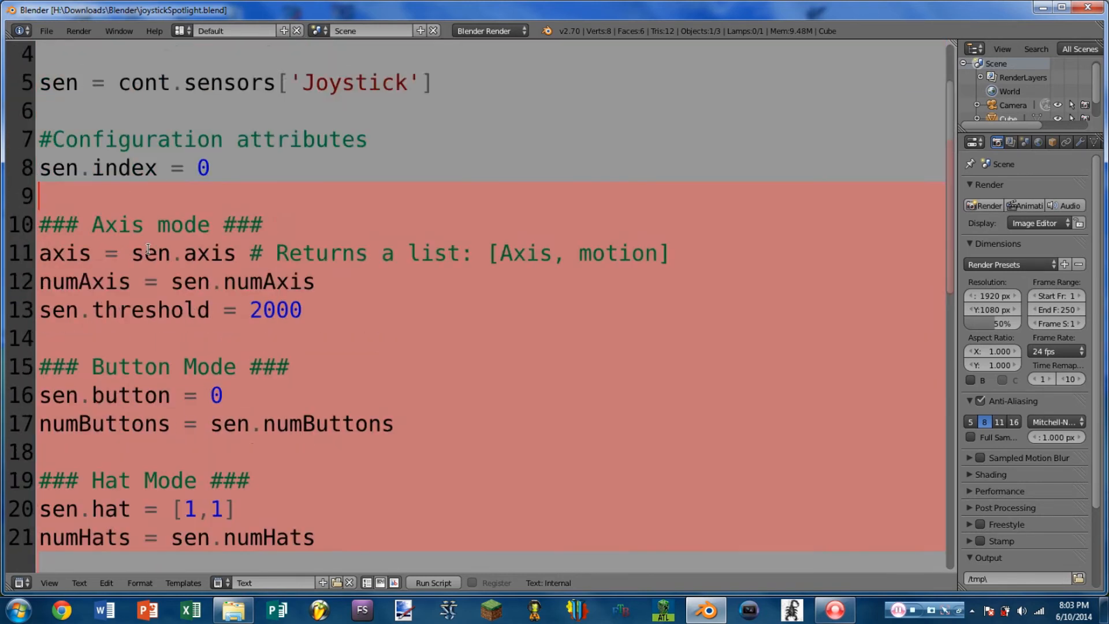
- Highlight the configuration attributes heading in the script, the sen.index line below it and the word index
left_click_drag(211, 253, 12, 211)
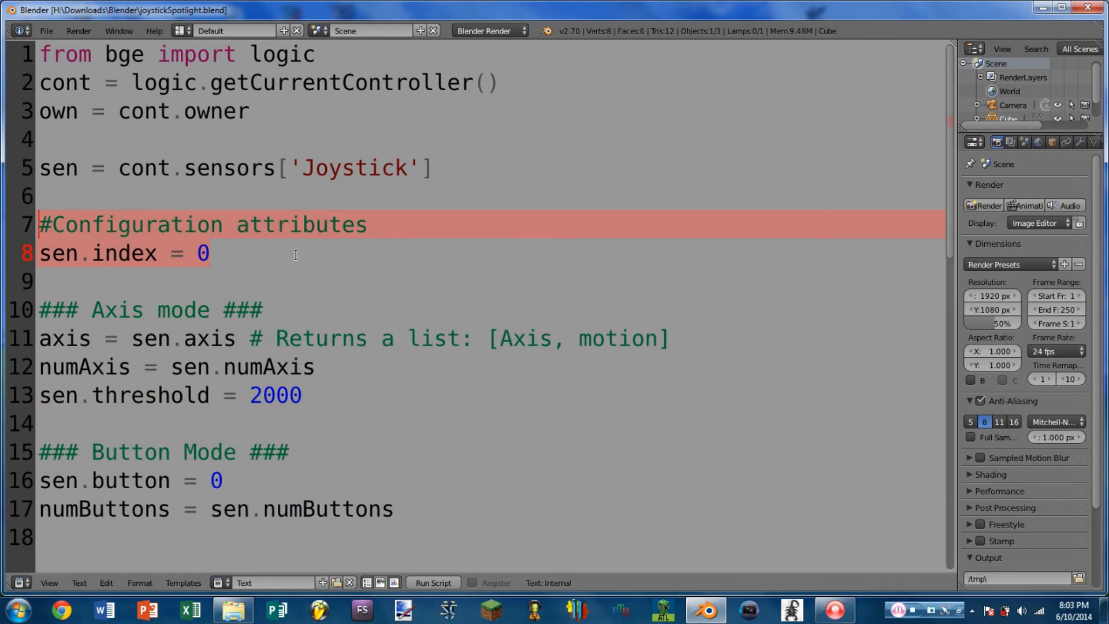
left_click_drag(33, 257, 302, 275)
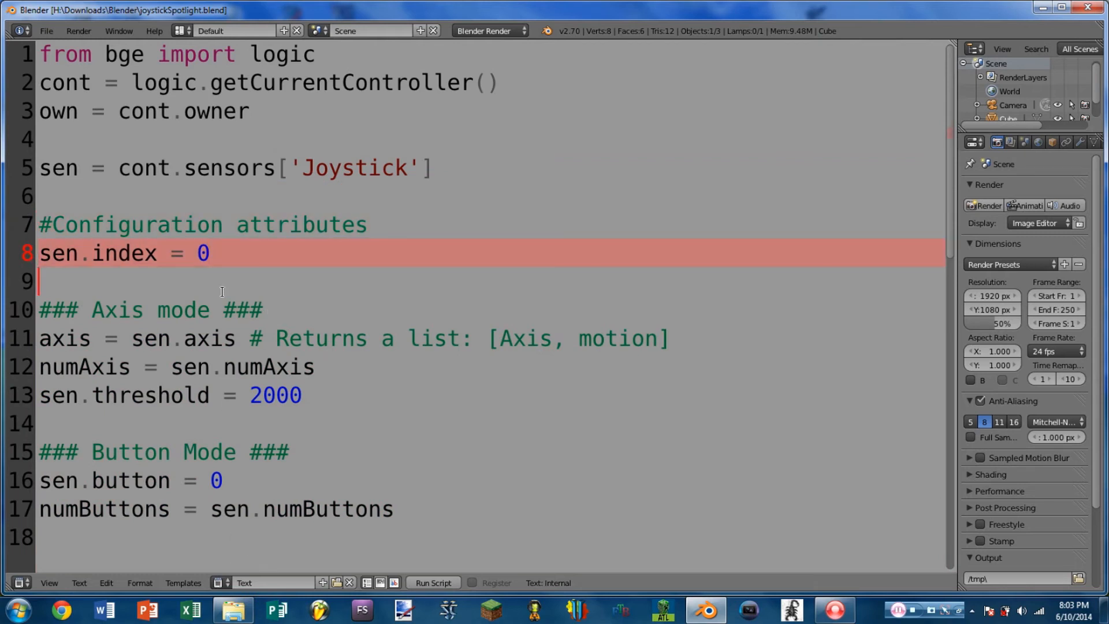
left_click_drag(92, 252, 157, 253)
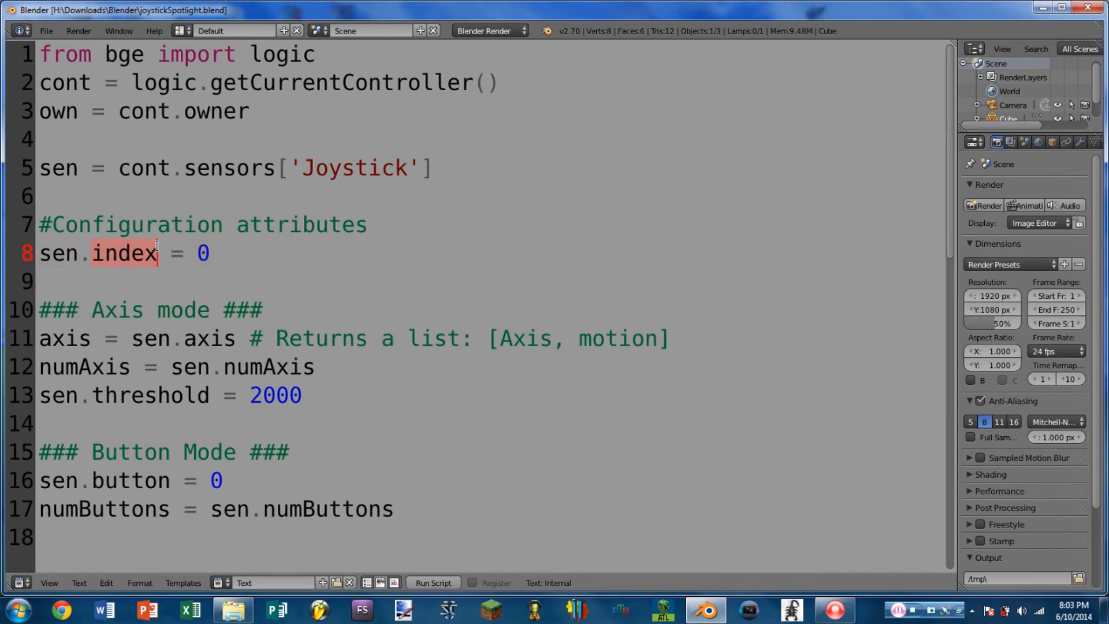
- Examine the Joystick sensor's Index setting in the Logic Editor and highlight the matching sen.index assignment in the Text Editor
left_click(20, 582)
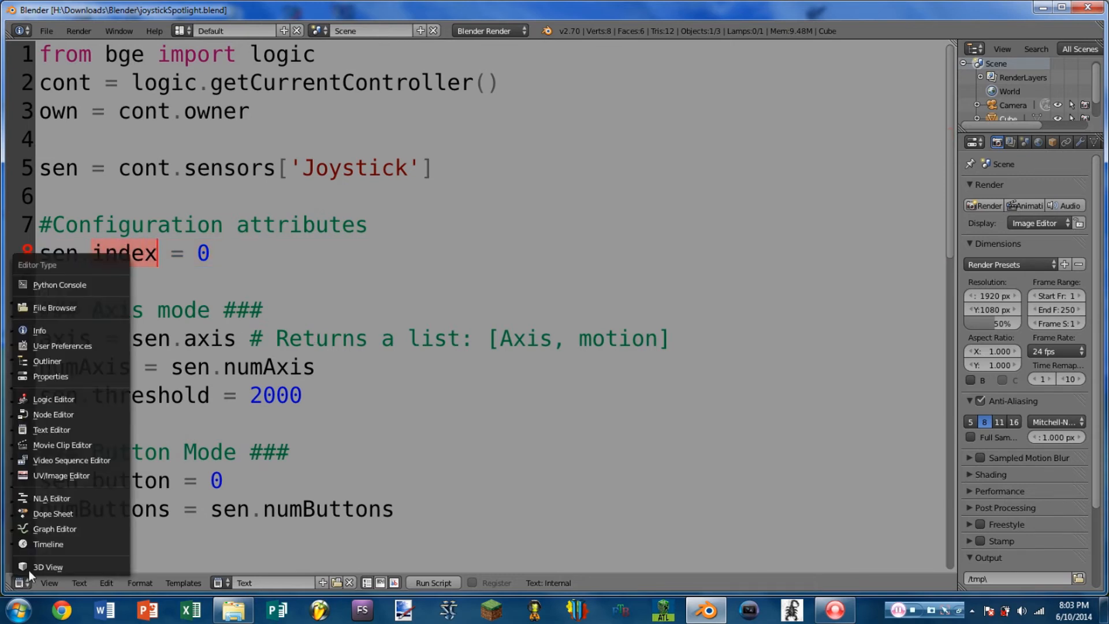
left_click(67, 401)
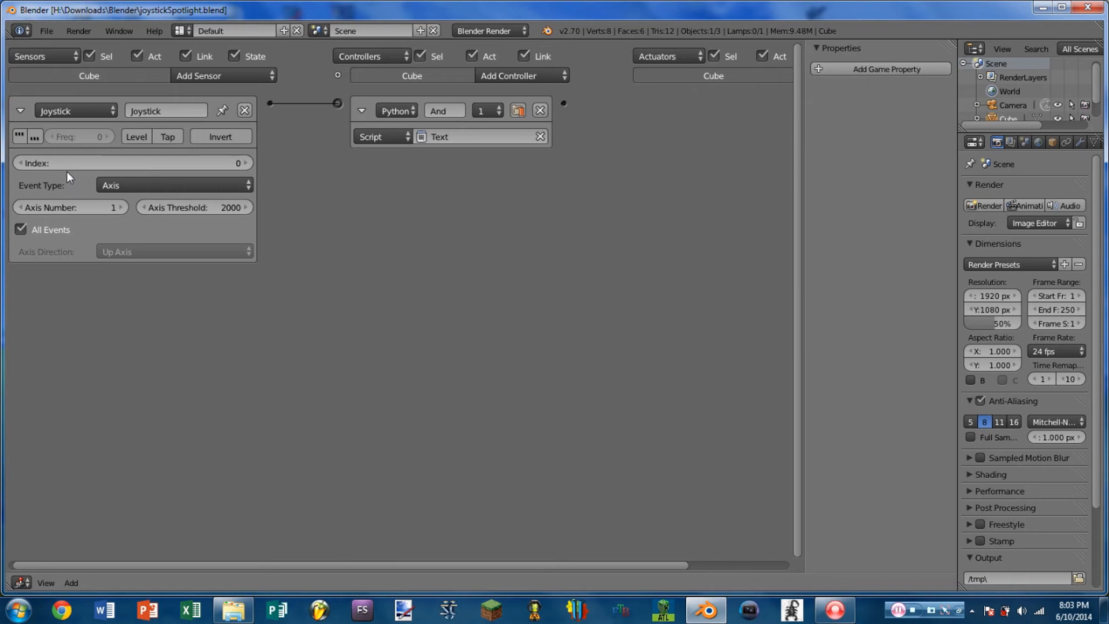
left_click_drag(63, 167, 107, 165)
left_click(24, 584)
left_click(64, 433)
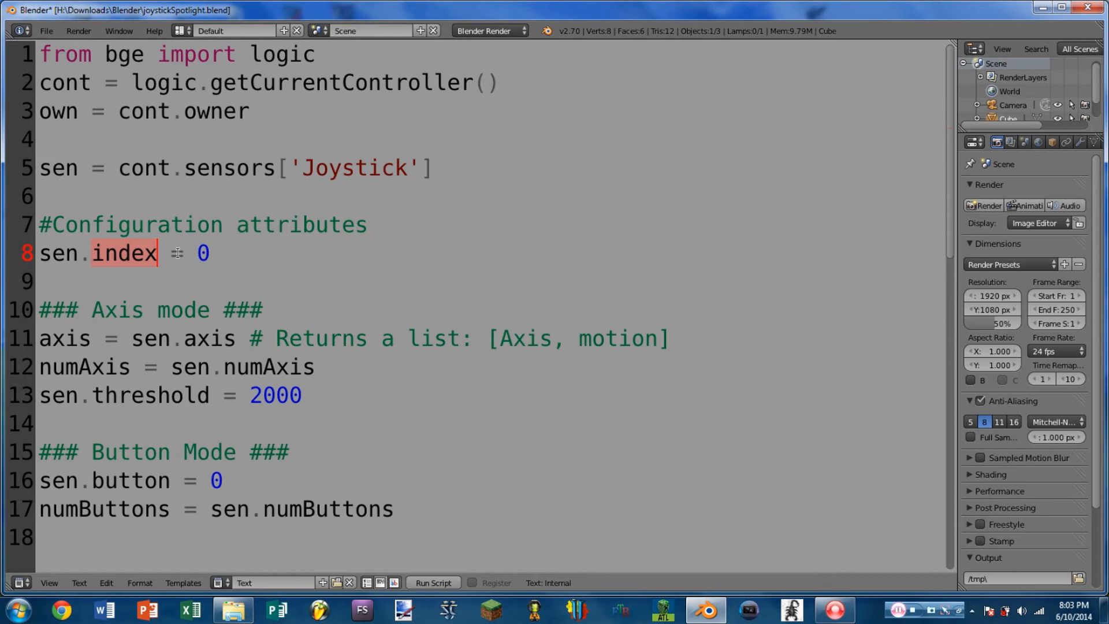
left_click_drag(40, 255, 158, 248)
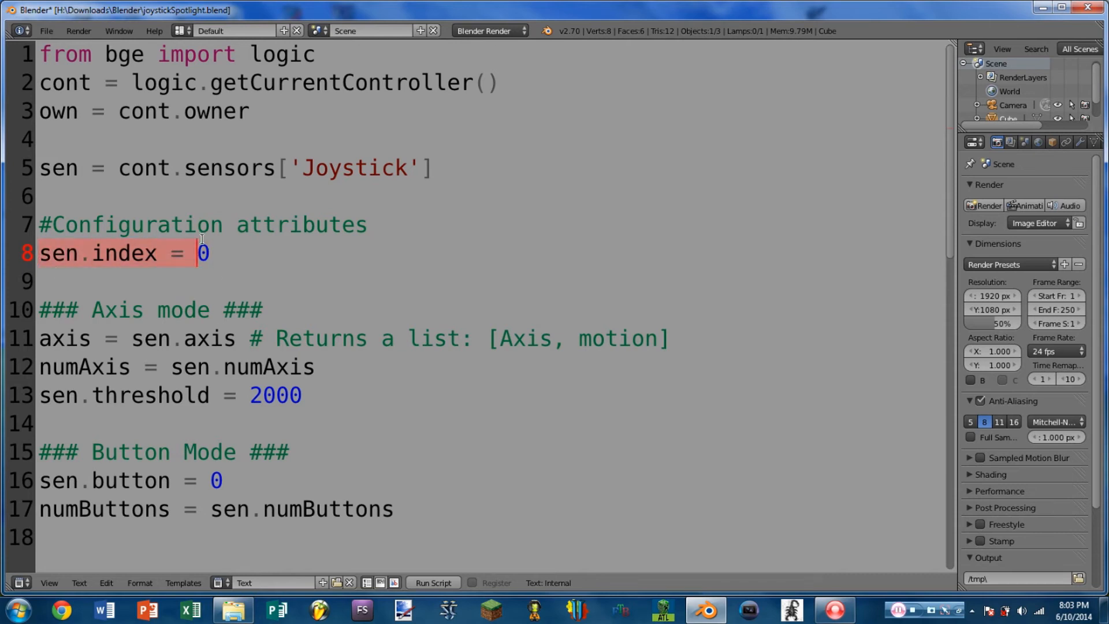
left_click(243, 283)
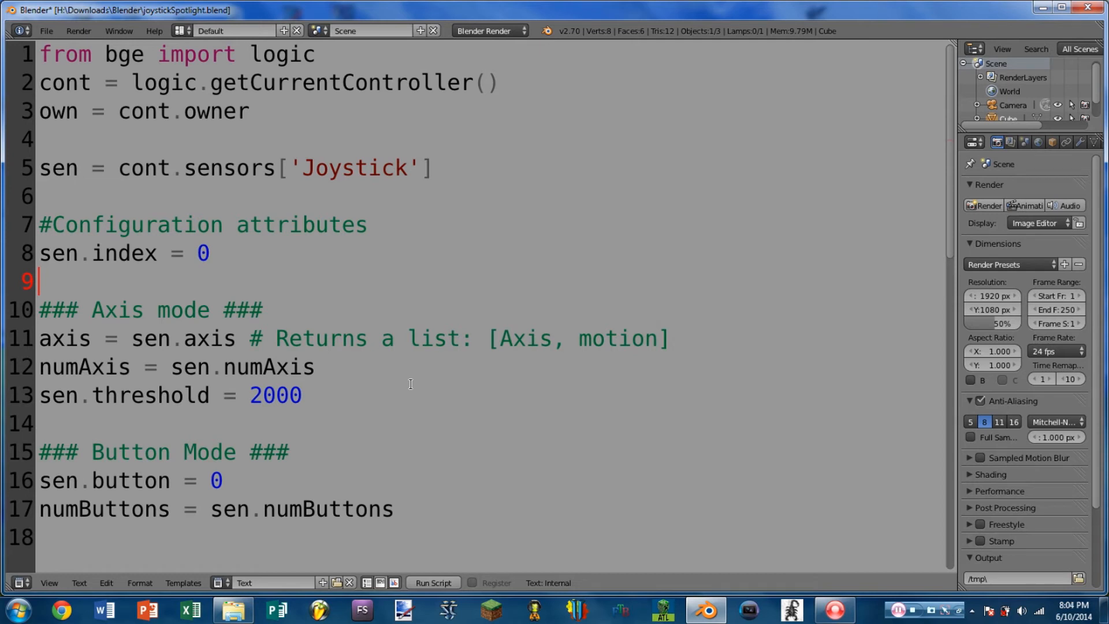
- Highlight the Axis mode section of the script, the axis attribute and the [Axis, motion] list in its comment
scroll(410, 379, "down", 2)
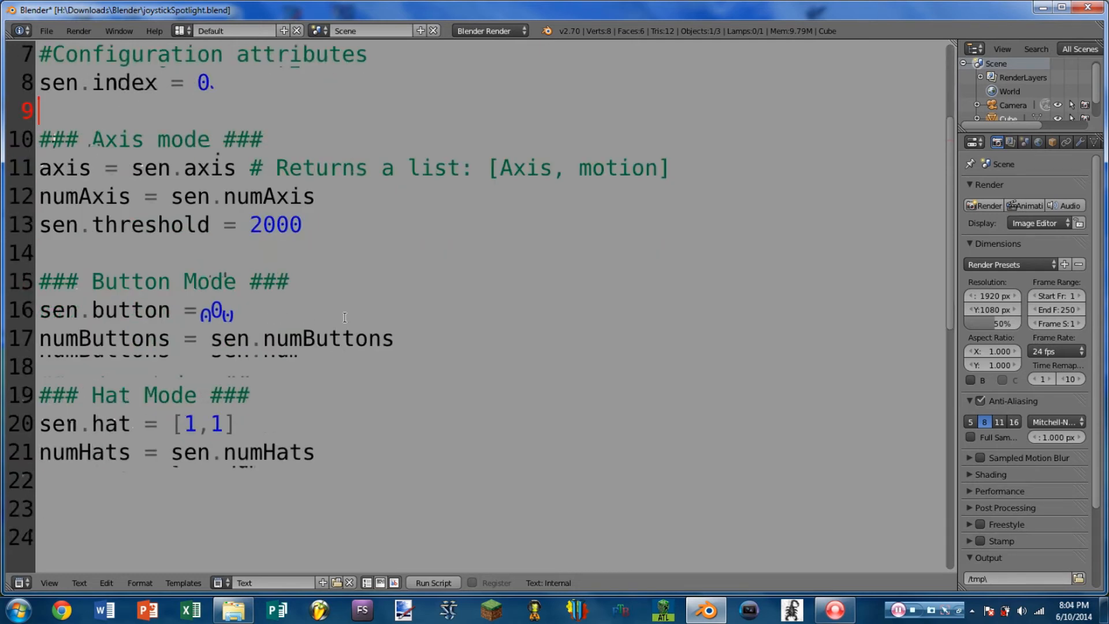
left_click(41, 138)
left_click_drag(57, 140, 404, 223)
left_click_drag(188, 170, 236, 168)
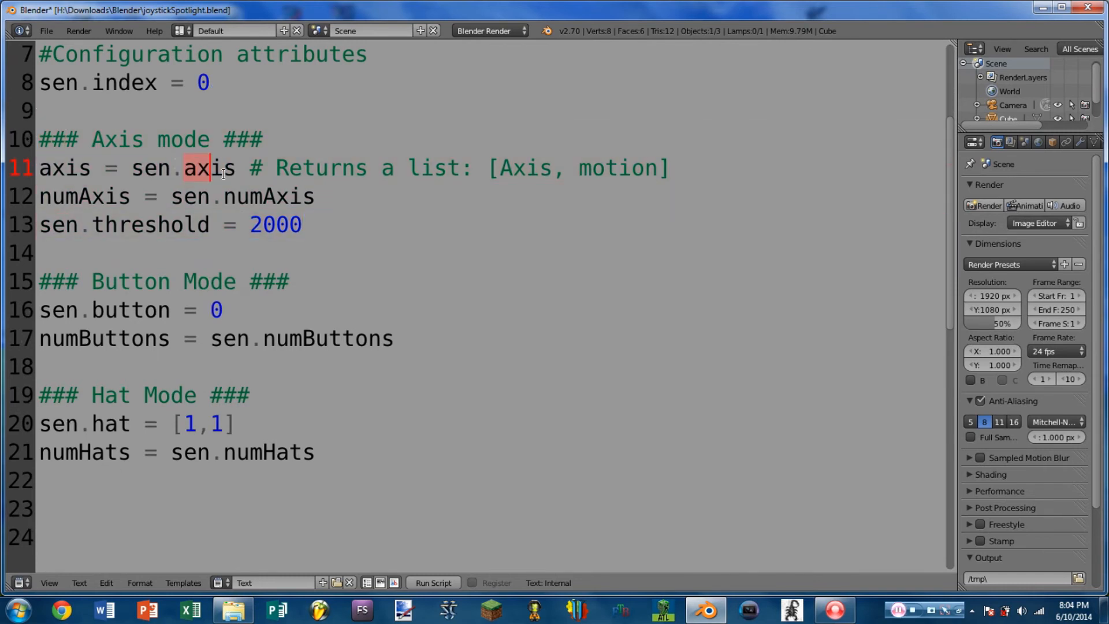
left_click_drag(500, 167, 704, 166)
- In the Logic Editor, enter 1 as the Joystick sensor's axis number, disable All Events and check the axis direction
left_click(20, 583)
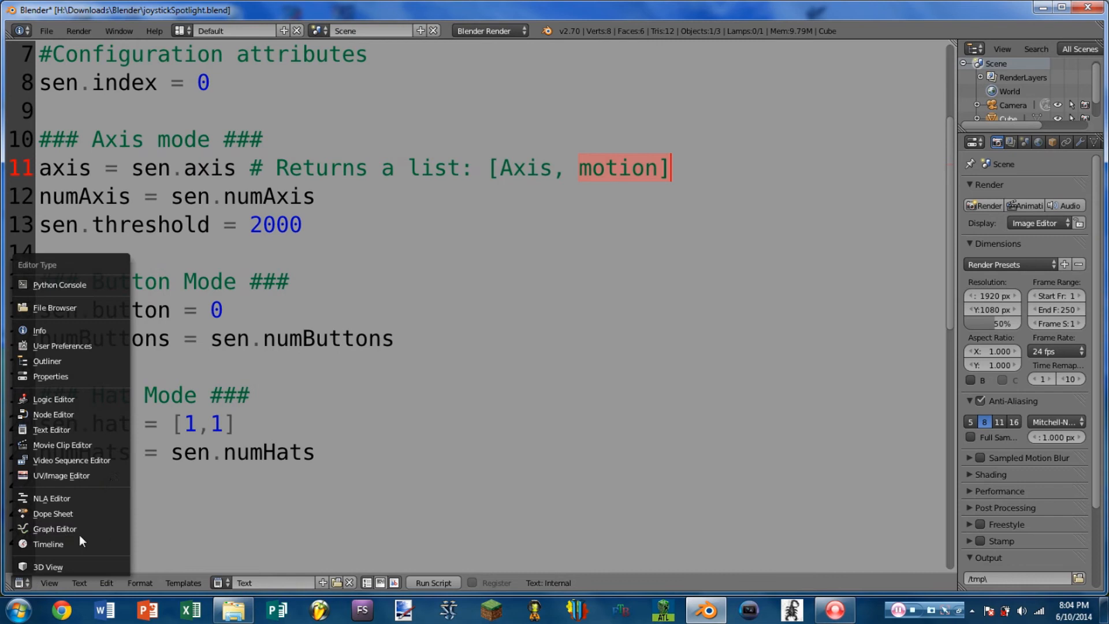
left_click(34, 399)
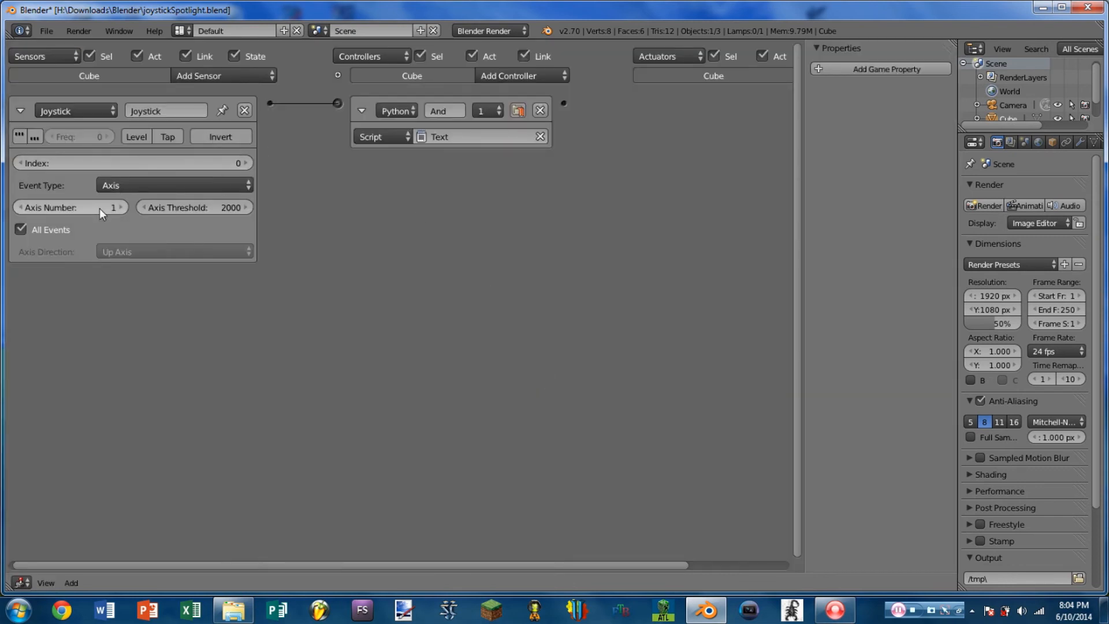
left_click(70, 207)
type("1")
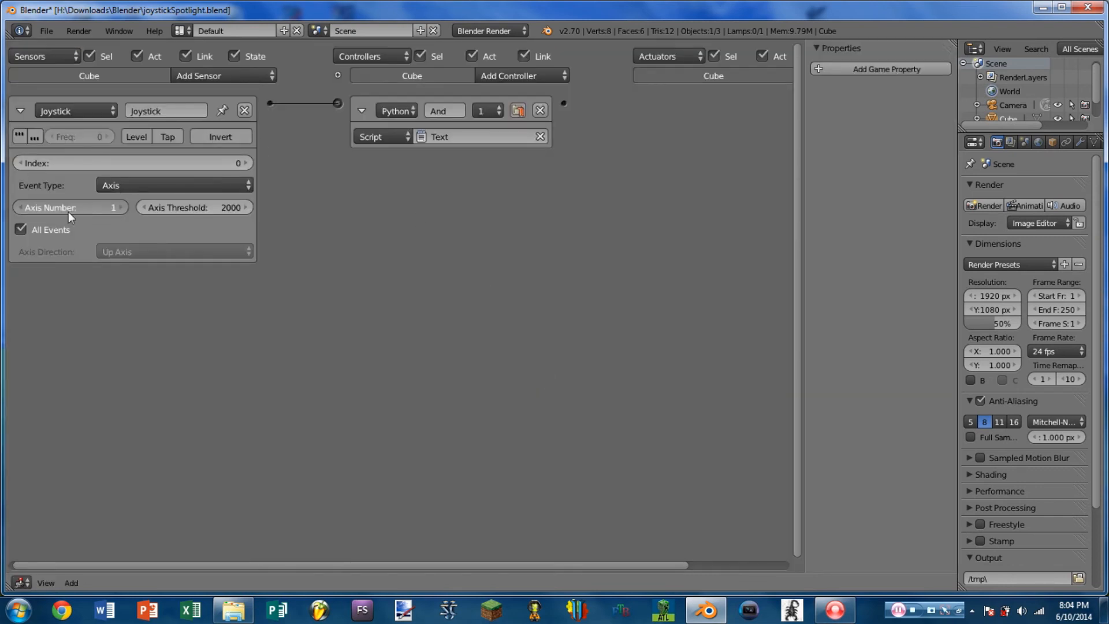
key("Return")
left_click(20, 229)
left_click(175, 252)
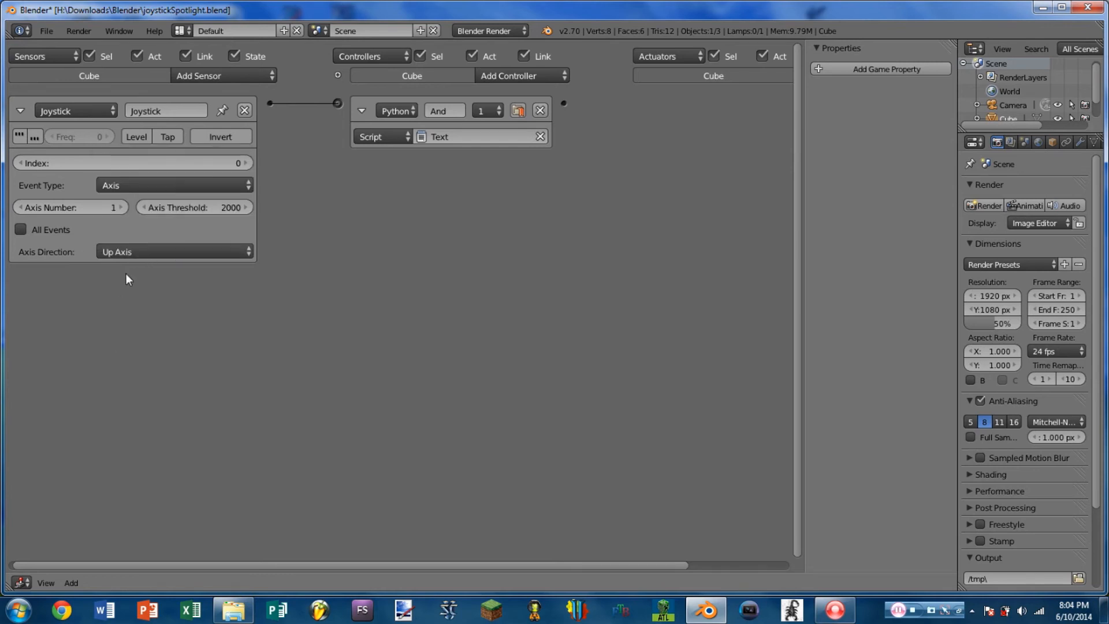
- Return to the script in the Text Editor and highlight the word motion in the axis comment on line 11
left_click(20, 583)
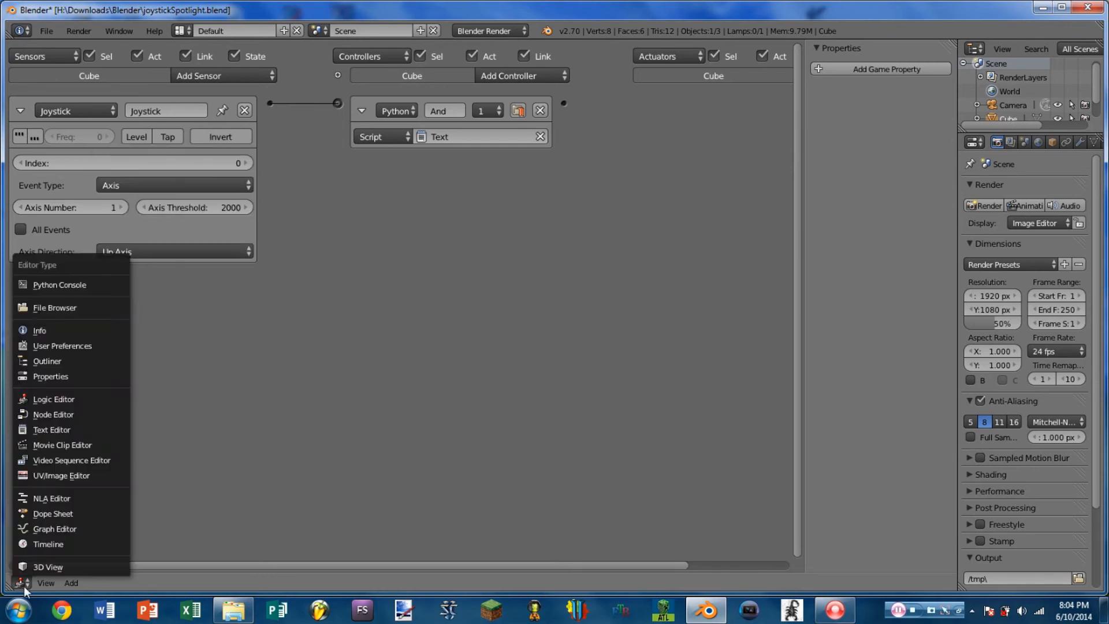
left_click(69, 431)
left_click(580, 168)
left_click_drag(579, 166, 656, 179)
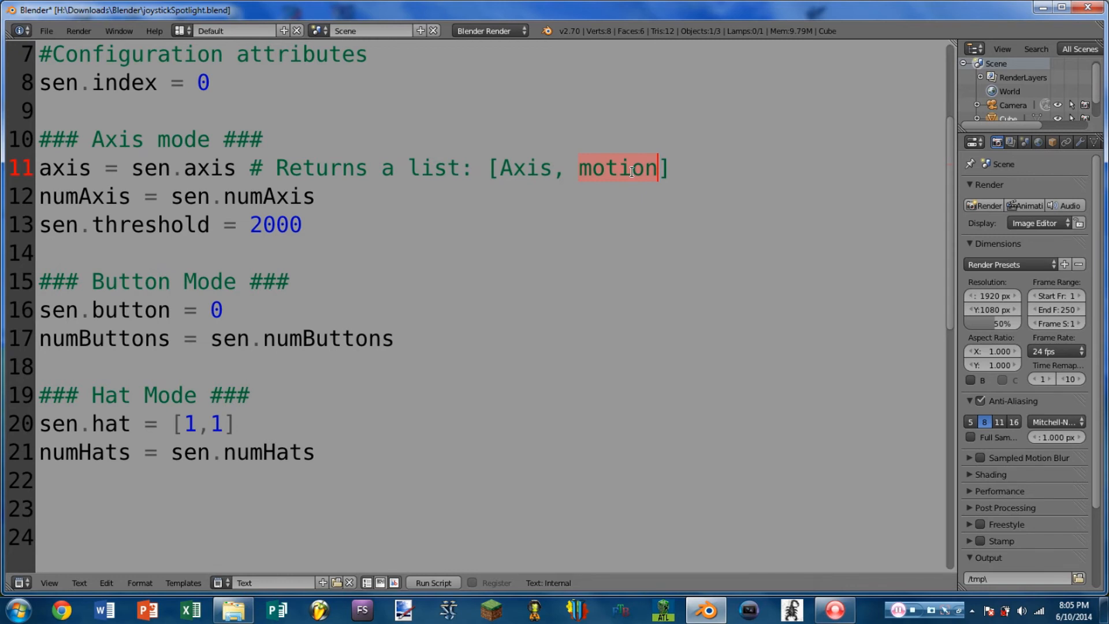
- Highlight the numAxis attribute of the sensor at the end of line 12
key("Down")
key("ctrl+Left")
key("shift+Right")
key("shift+Right")
key("shift+Right")
key("shift+Right")
key("shift+Right")
key("shift+Right")
key("shift+Right")
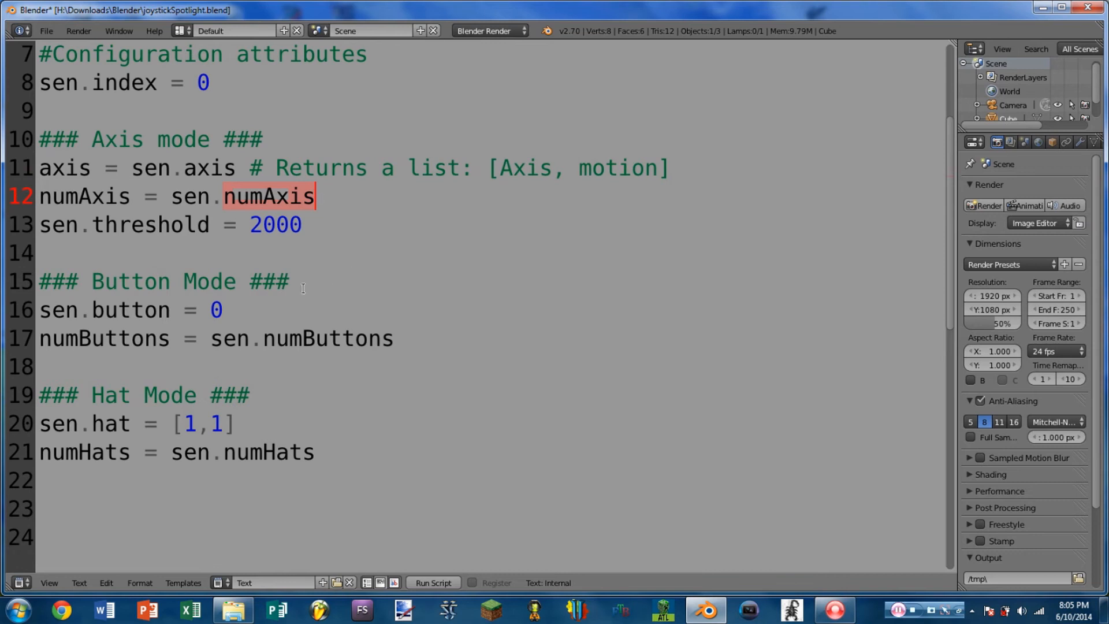
- Highlight the numAxis variable on line 12 and select the complete numAxis = sen.numAxis statement
left_click_drag(35, 201, 157, 201)
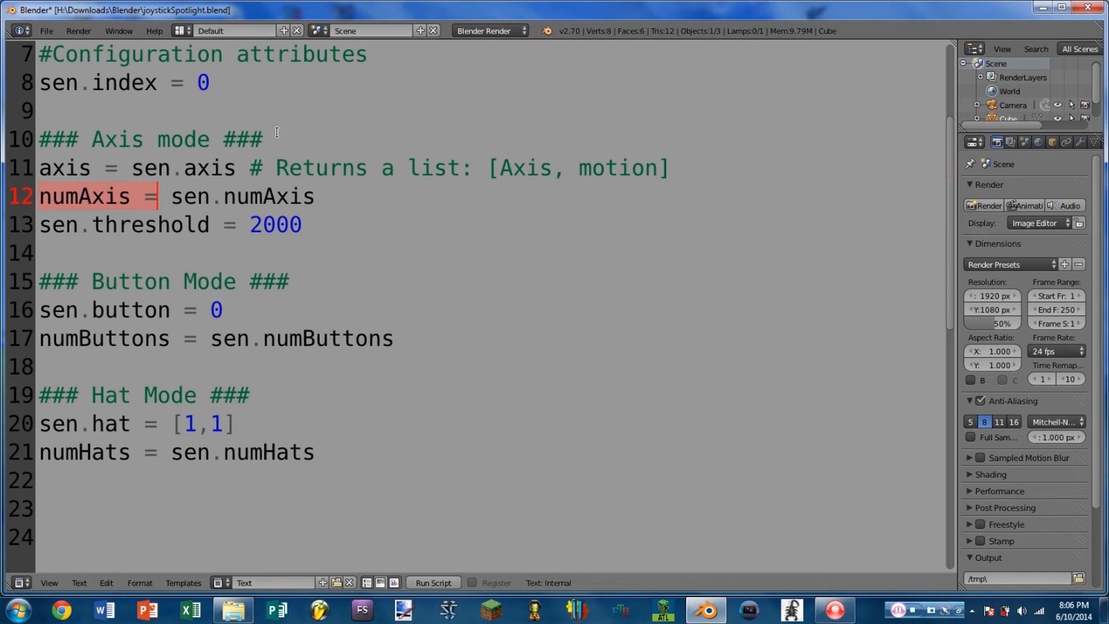
key("End")
key("shift+Left")
key("shift+Left")
key("shift+Left")
key("shift+Left")
key("shift+Left")
key("shift+Left")
key("shift+Left")
key("shift+Left")
key("shift+Left")
key("shift+Left")
key("shift+Left")
key("shift+Left")
key("shift+Left")
key("shift+Left")
key("shift+Left")
key("shift+Left")
key("shift+Left")
key("shift+Left")
key("shift+Left")
key("shift+Left")
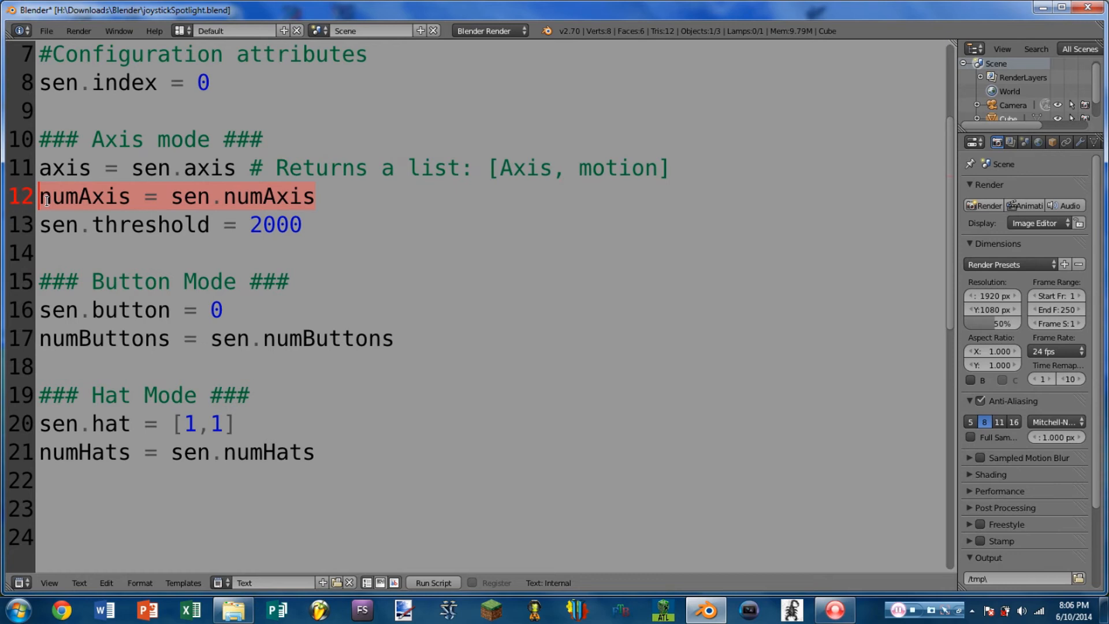
- Highlight the threshold attribute on line 13, then check the matching Axis Threshold setting of the Joystick sensor in the Logic Editor
key("End")
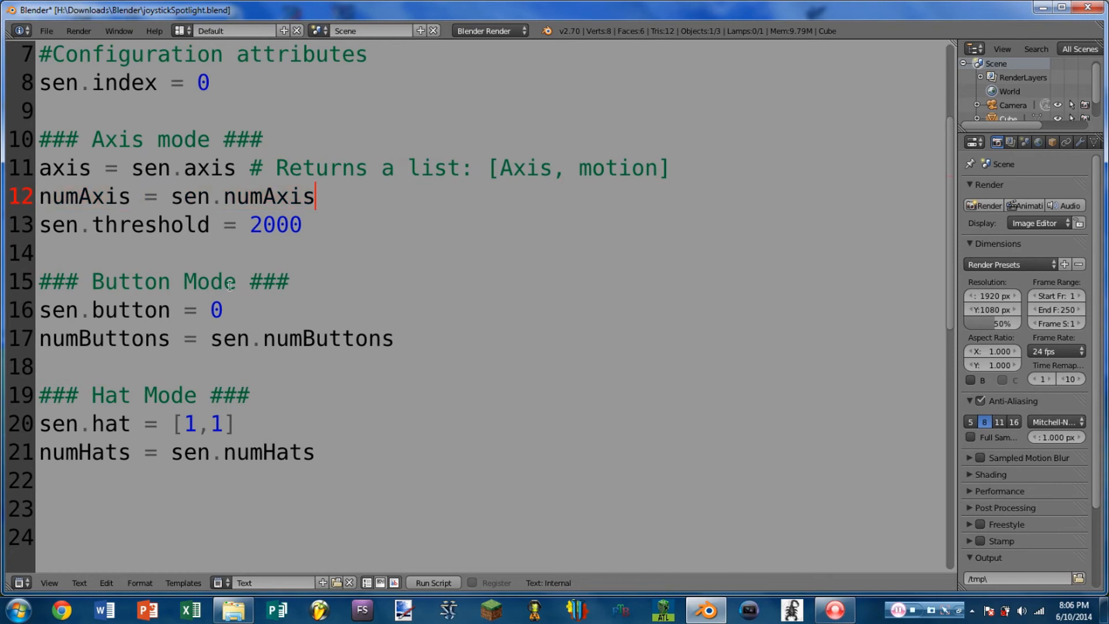
left_click(212, 224)
left_click_drag(211, 224, 91, 225)
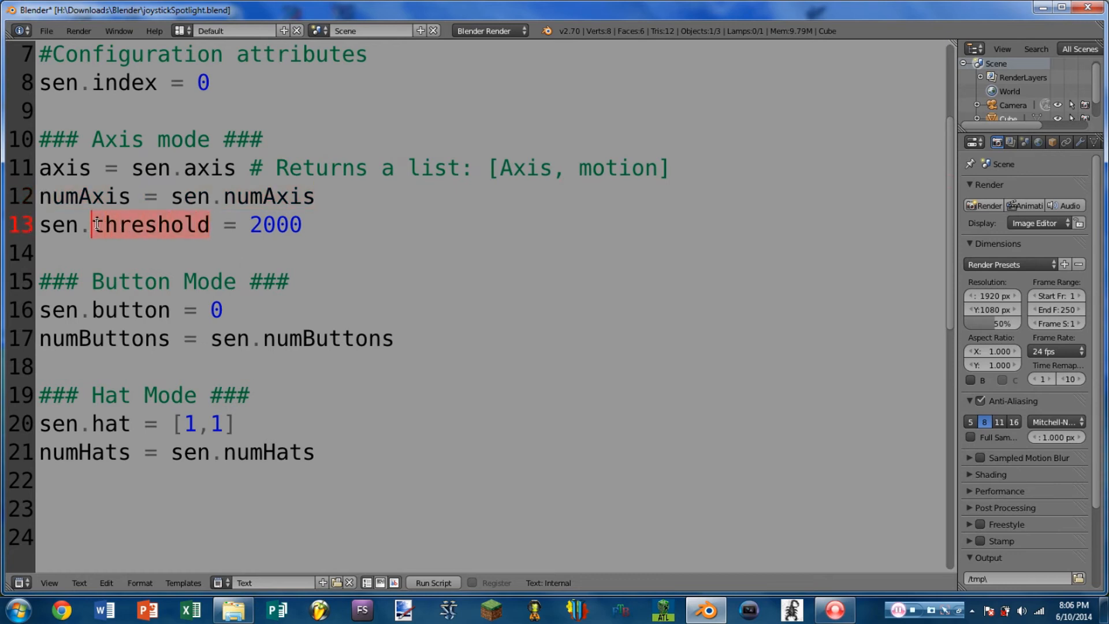
left_click(23, 582)
left_click(40, 397)
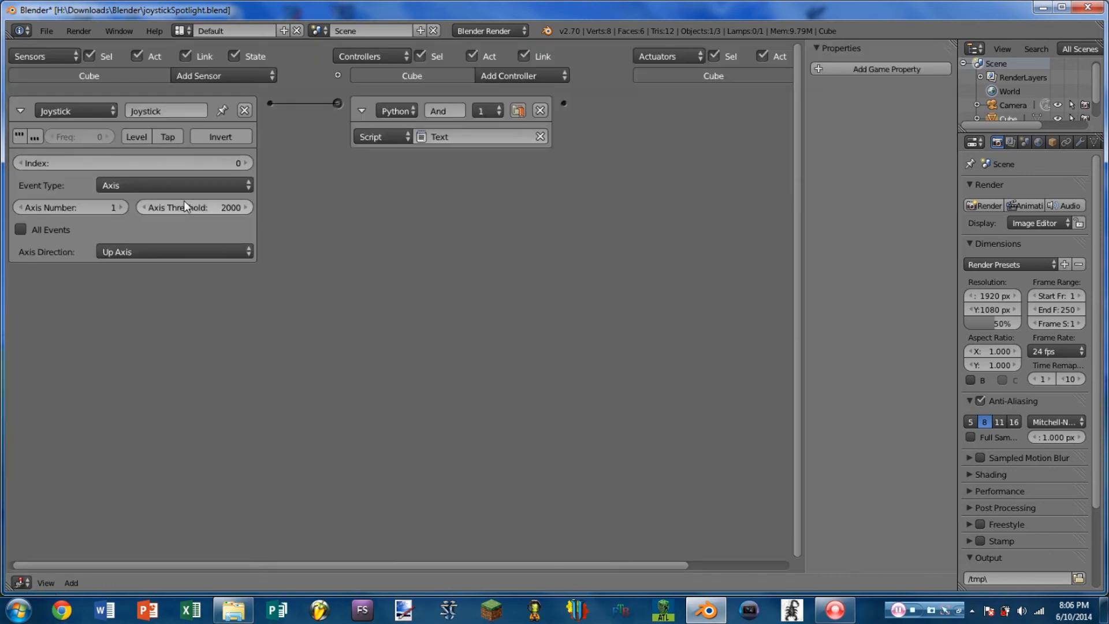
- Return to the script in the Text Editor and highlight the Button Mode heading and the button attribute on line 16
left_click(14, 583)
left_click(40, 422)
left_click_drag(39, 281, 411, 283)
left_click_drag(91, 310, 170, 323)
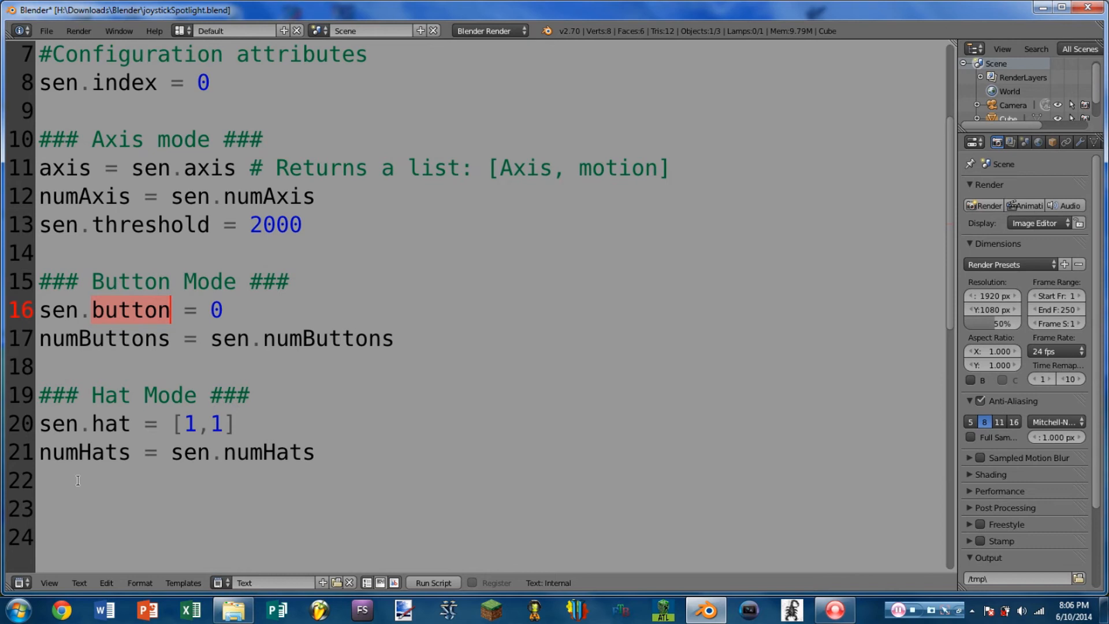
- In the Logic Editor, set the Joystick sensor's event type to Button and check its Button Number setting
left_click(17, 585)
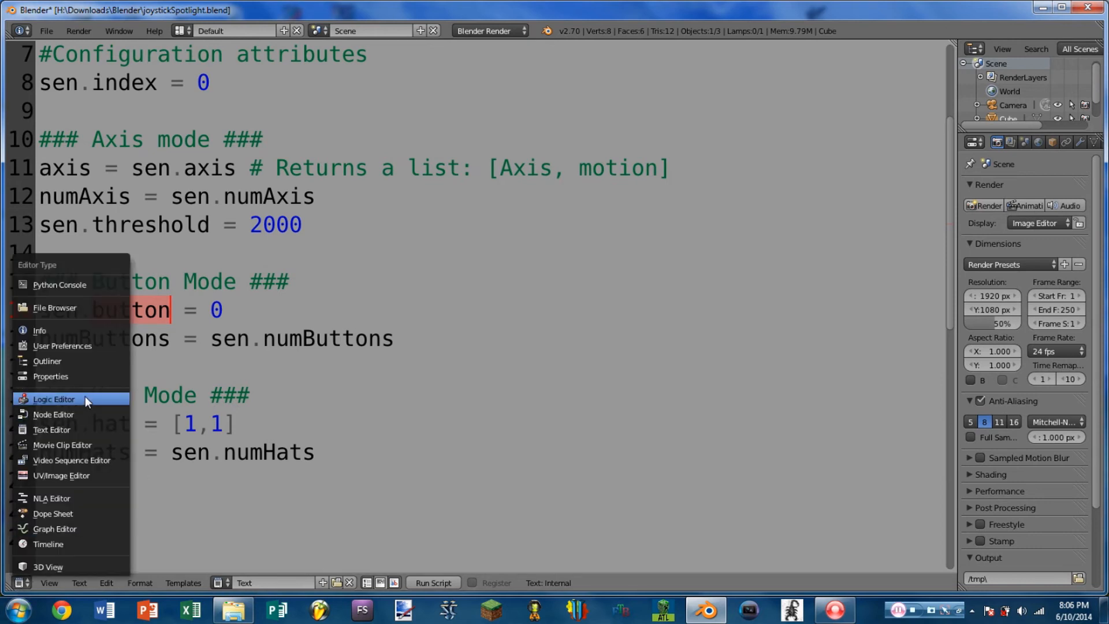
left_click(85, 396)
left_click(212, 183)
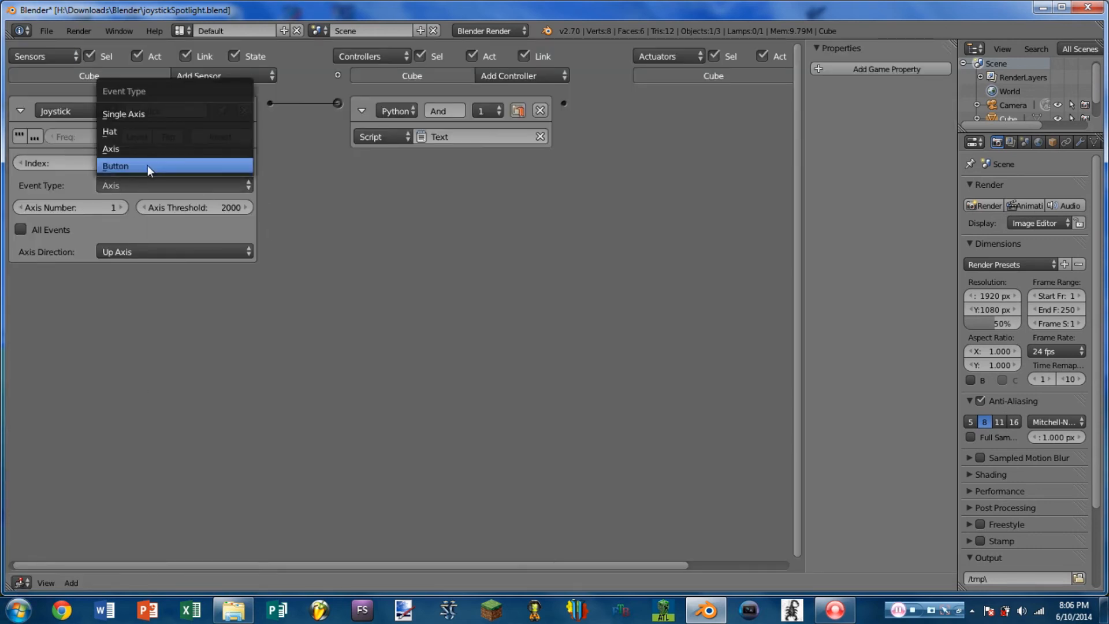
left_click(147, 165)
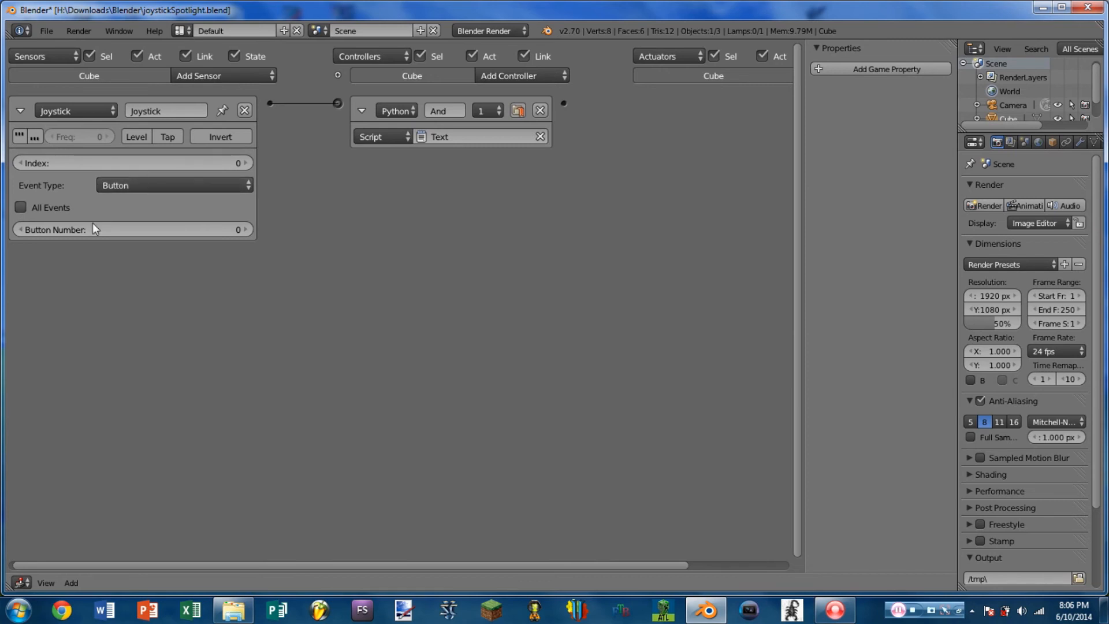
left_click_drag(71, 229, 115, 230)
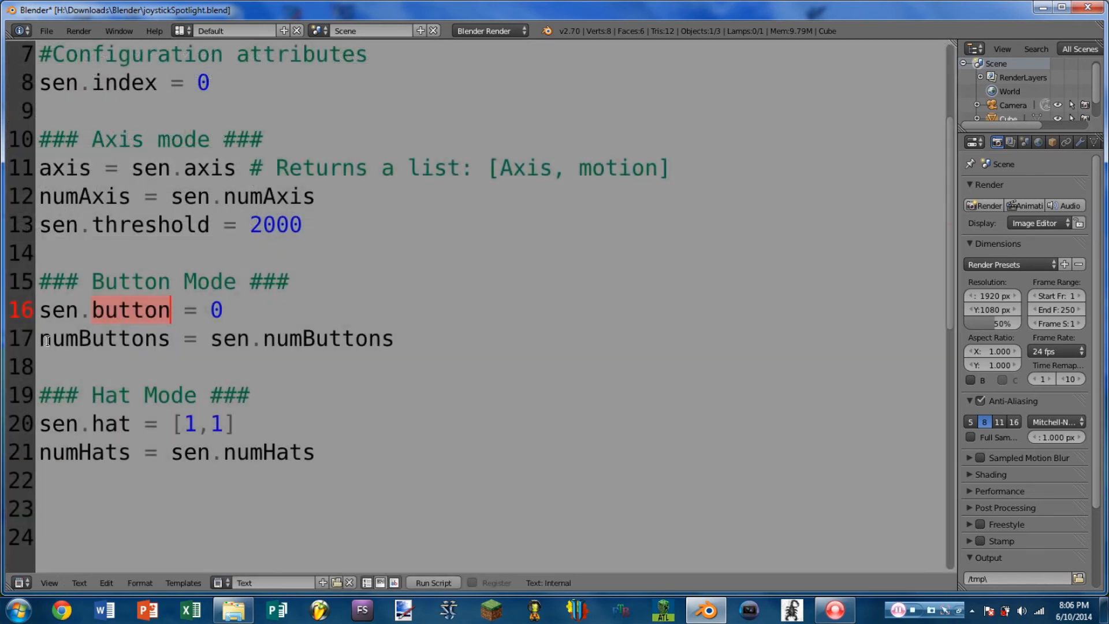
- Return to the script and highlight the numButtons variable on line 17 and the comparable numAxis variable on line 12
left_click_drag(45, 340, 171, 338)
left_click_drag(38, 197, 133, 197)
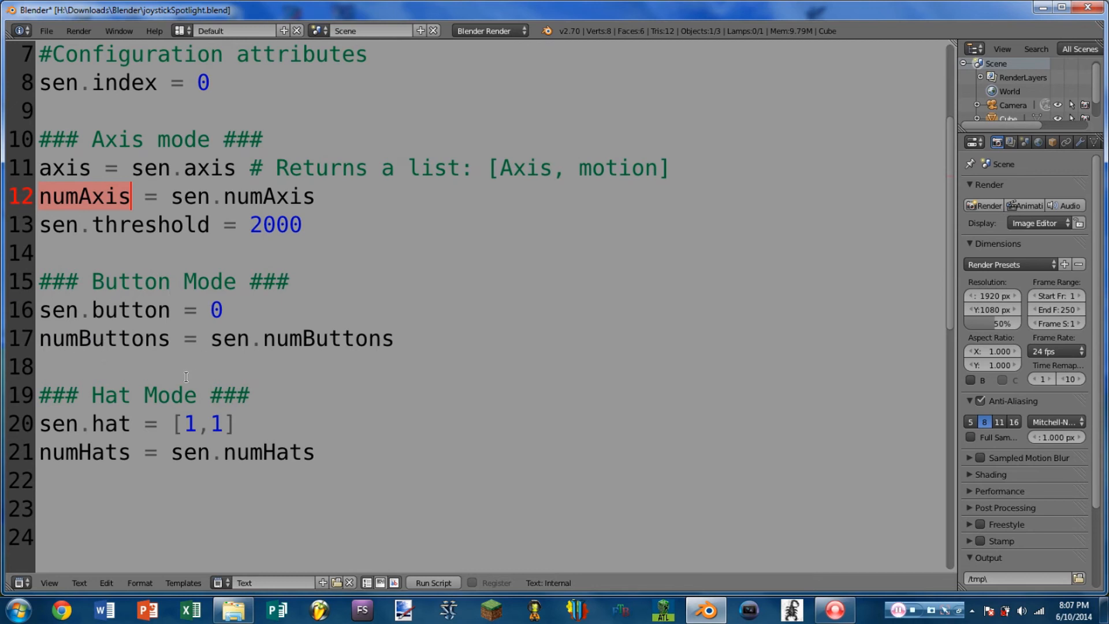
- Highlight the hat attribute on line 20 and the values in its [1,1] list
scroll(215, 322, "down", 3)
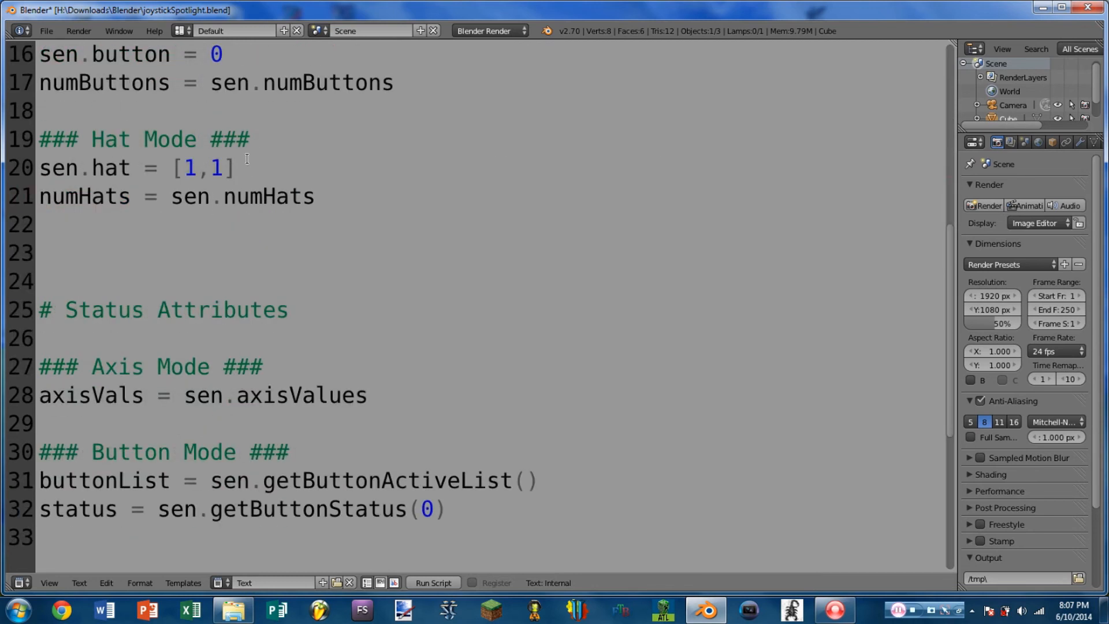
left_click_drag(91, 166, 128, 167)
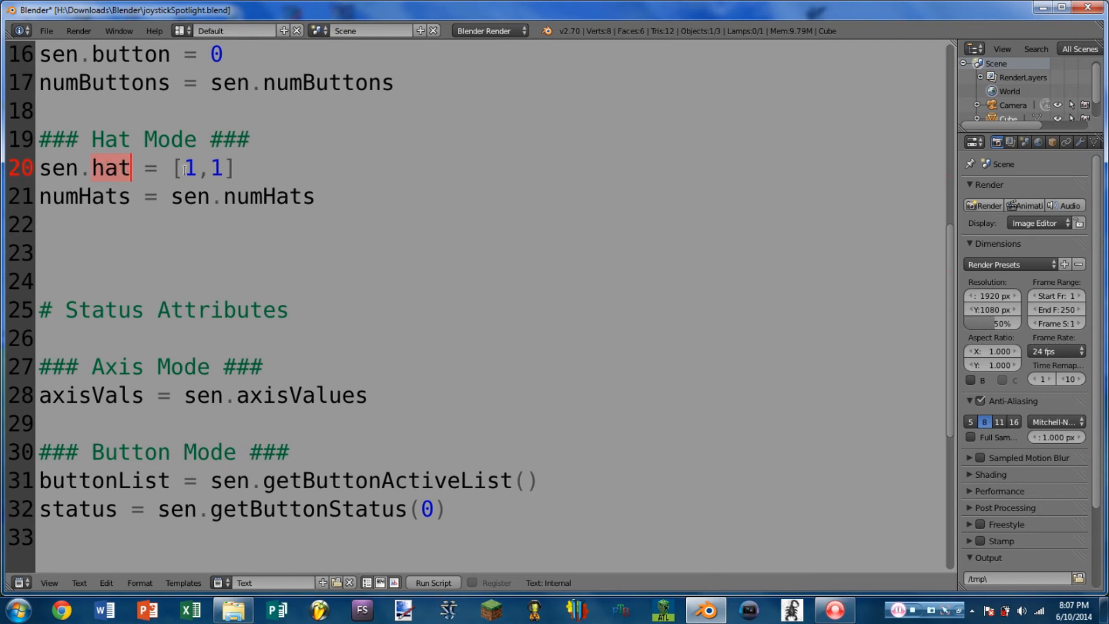
left_click_drag(184, 170, 224, 170)
left_click(212, 170)
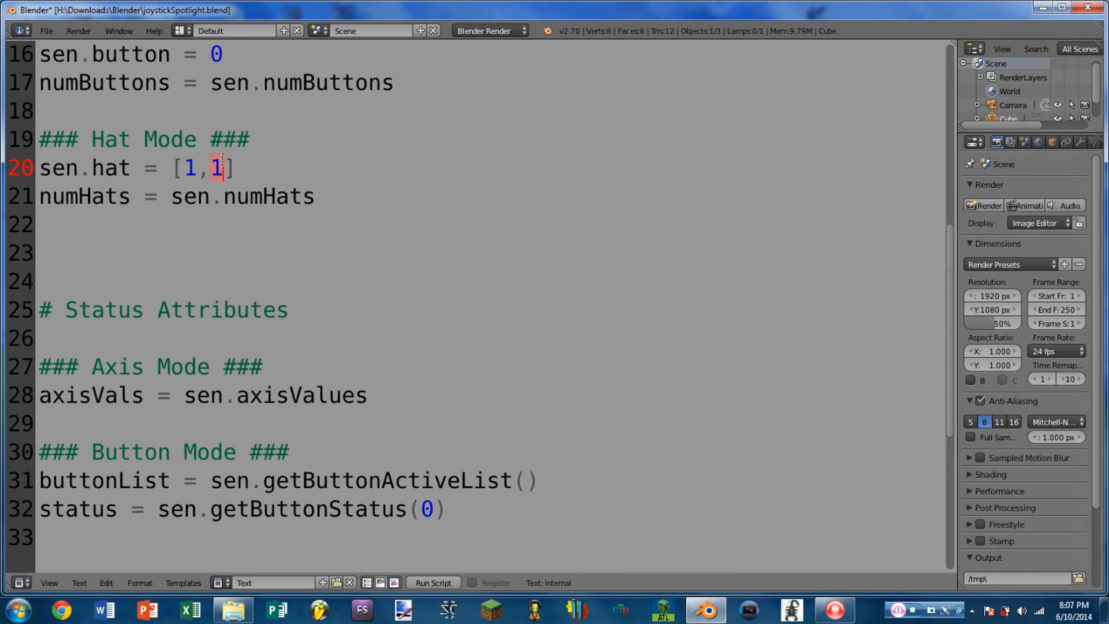
- In the Logic Editor, set the Joystick sensor's event type to Hat and choose Down/Right as the hat direction
left_click(19, 583)
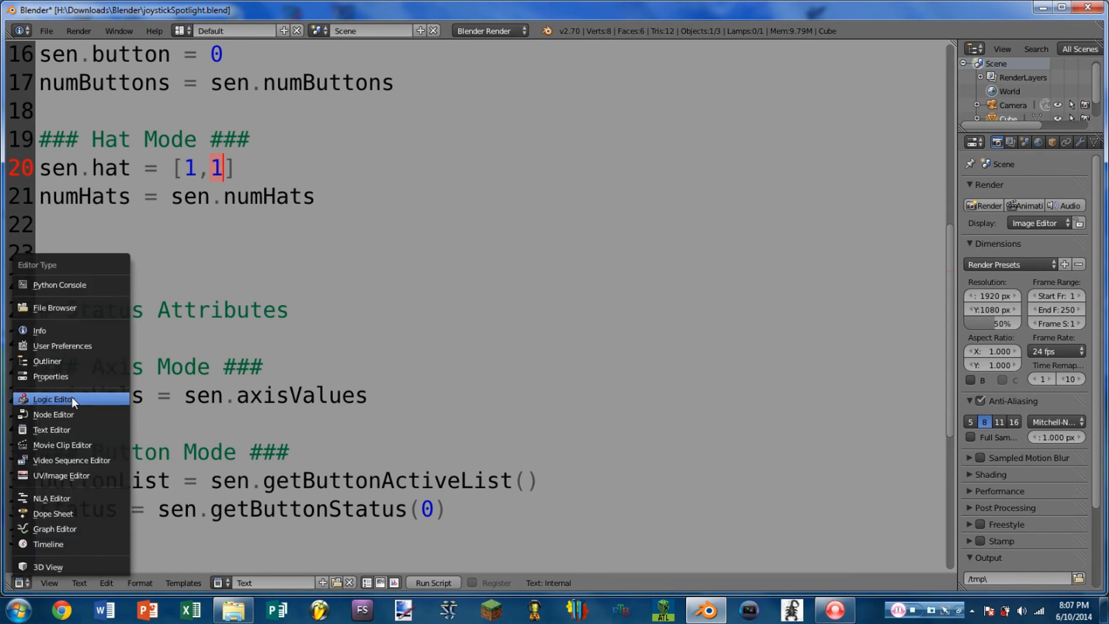
left_click(58, 401)
left_click(179, 185)
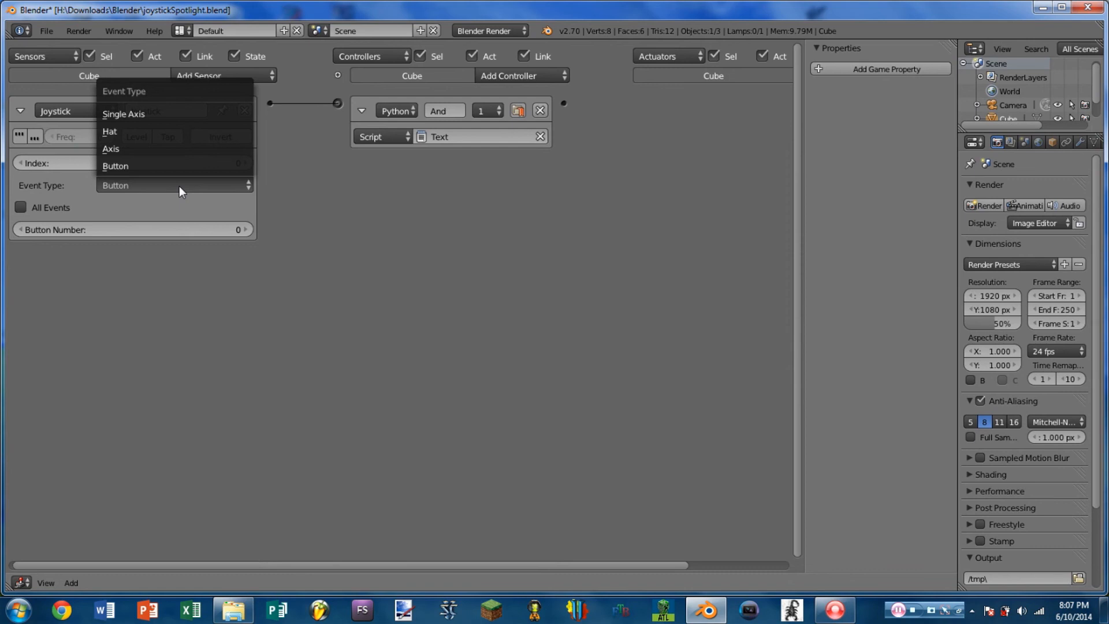
left_click(145, 134)
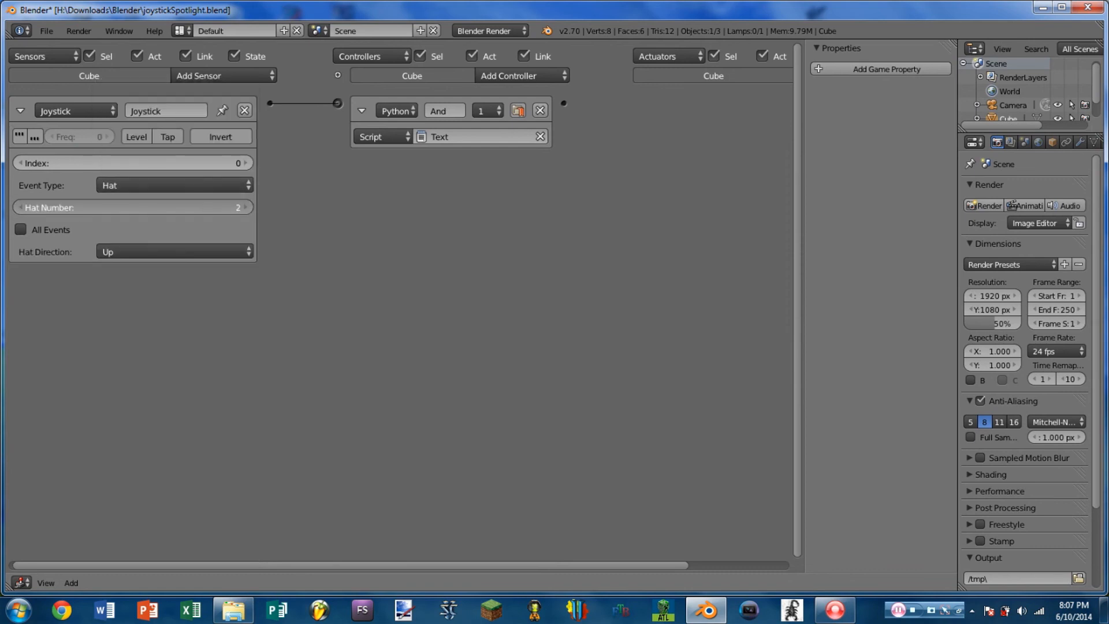
left_click(147, 252)
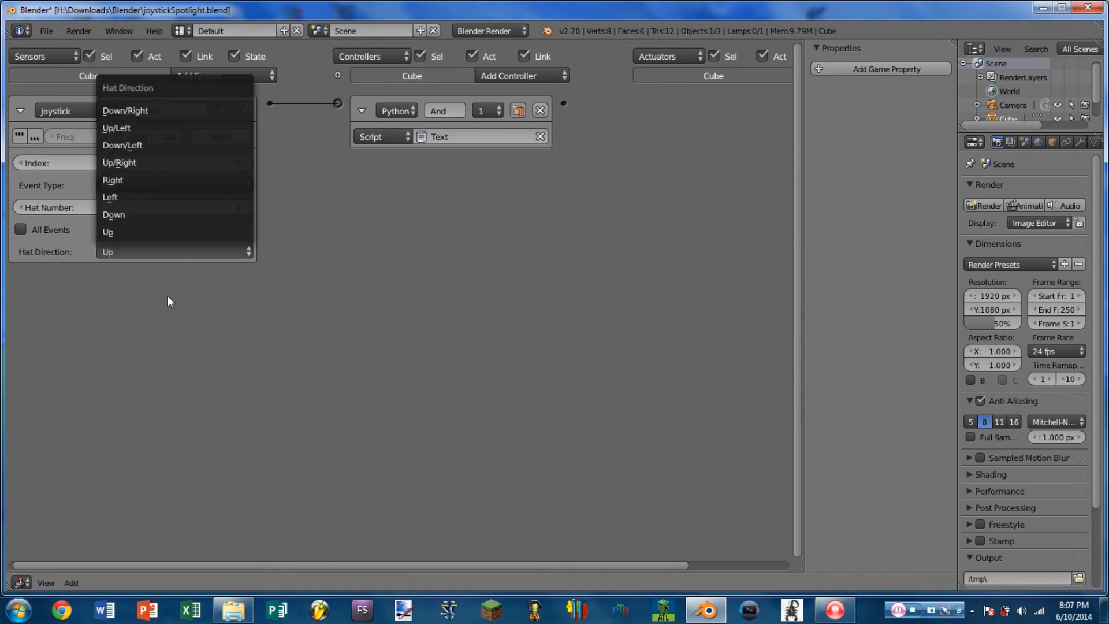
left_click(150, 111)
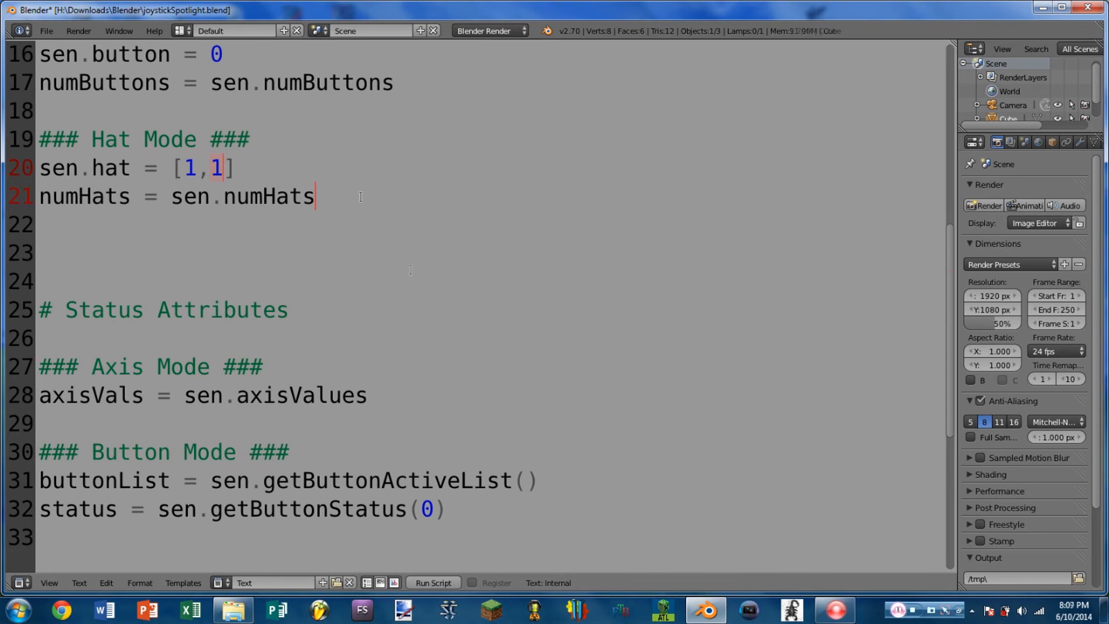
- Return to the script, highlight the numHats statement on line 21 and review the configuration attributes above it
left_click(315, 196)
left_click(302, 196)
left_click_drag(253, 199, 62, 185)
scroll(131, 147, "up", 3)
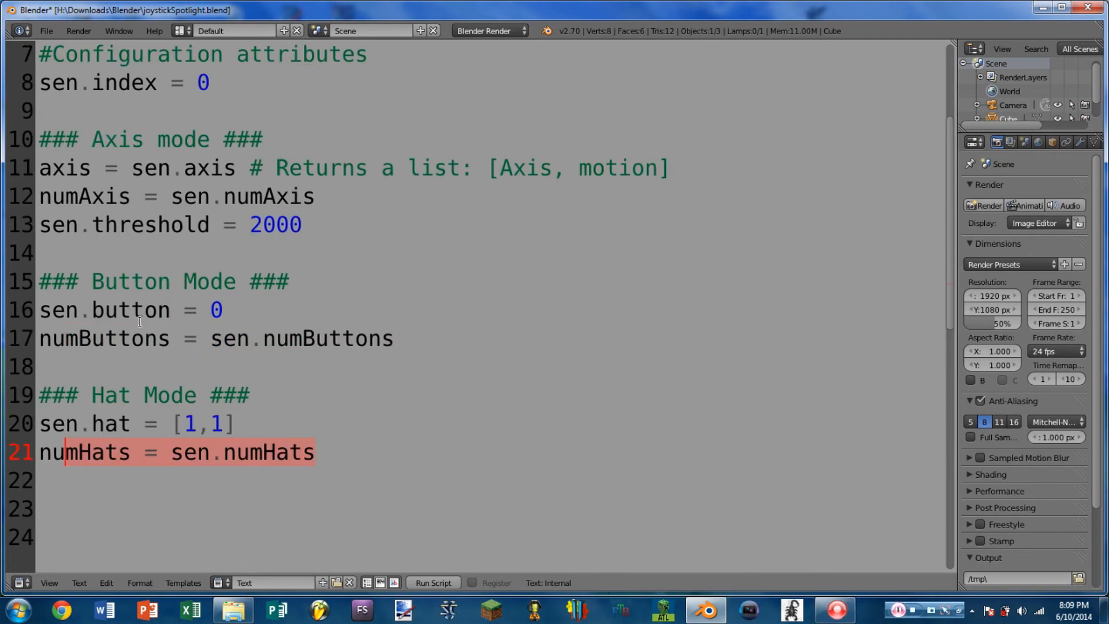
scroll(125, 363, "down", 1)
scroll(125, 363, "down", 2)
left_click(42, 196)
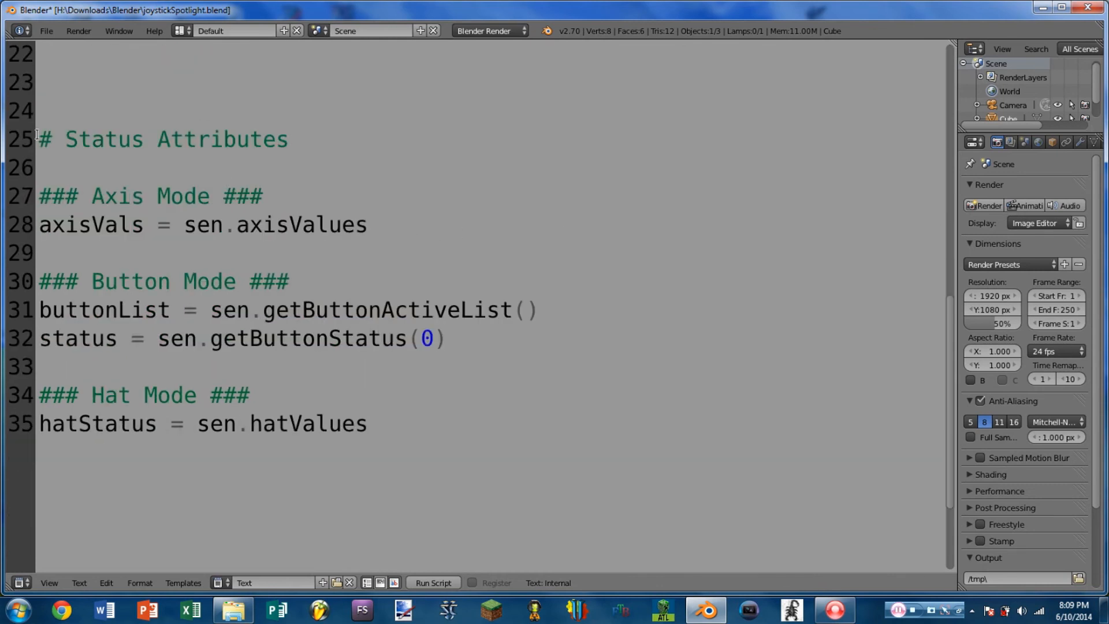
- Highlight the Status Attributes comment, the Axis Mode heading on line 27 and the axisValues attribute on line 28
left_click_drag(36, 139, 291, 142)
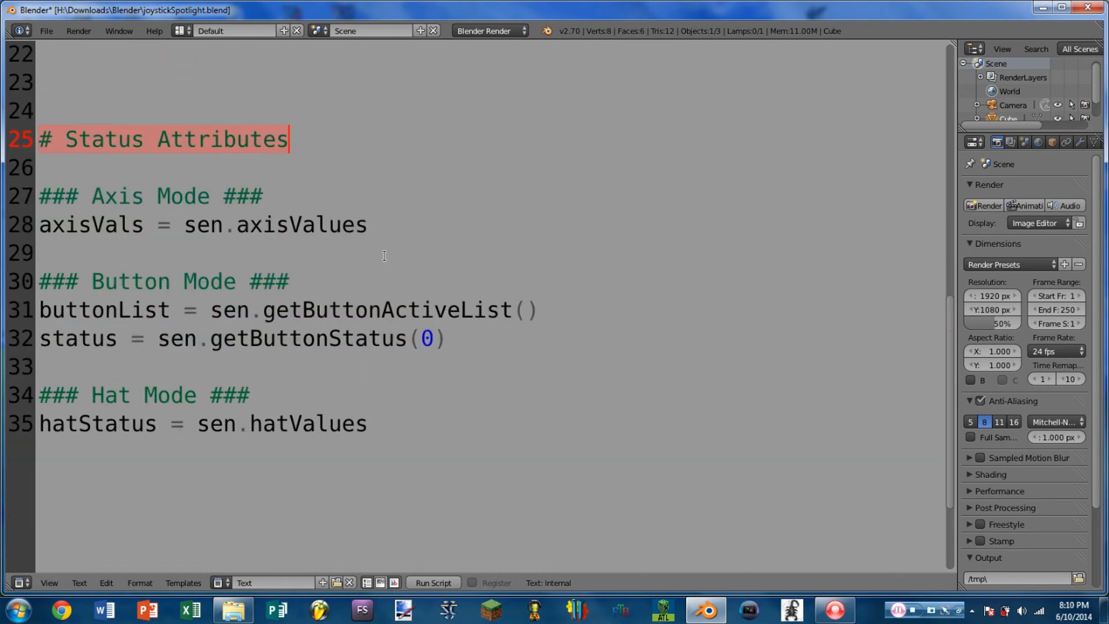
left_click(36, 196)
left_click_drag(37, 197, 333, 197)
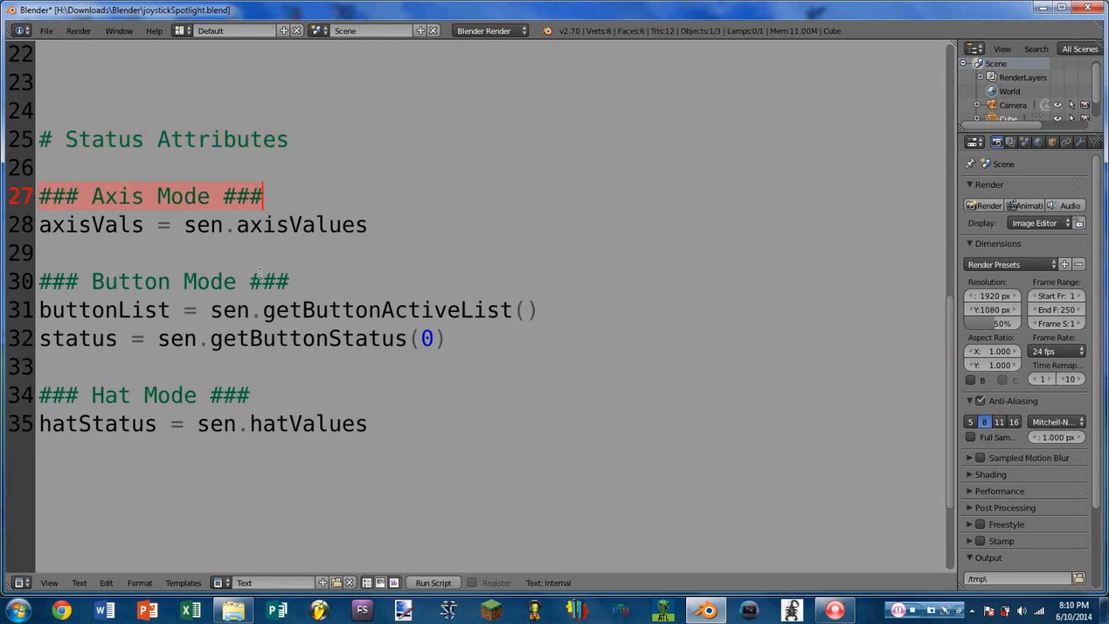
left_click_drag(237, 226, 368, 226)
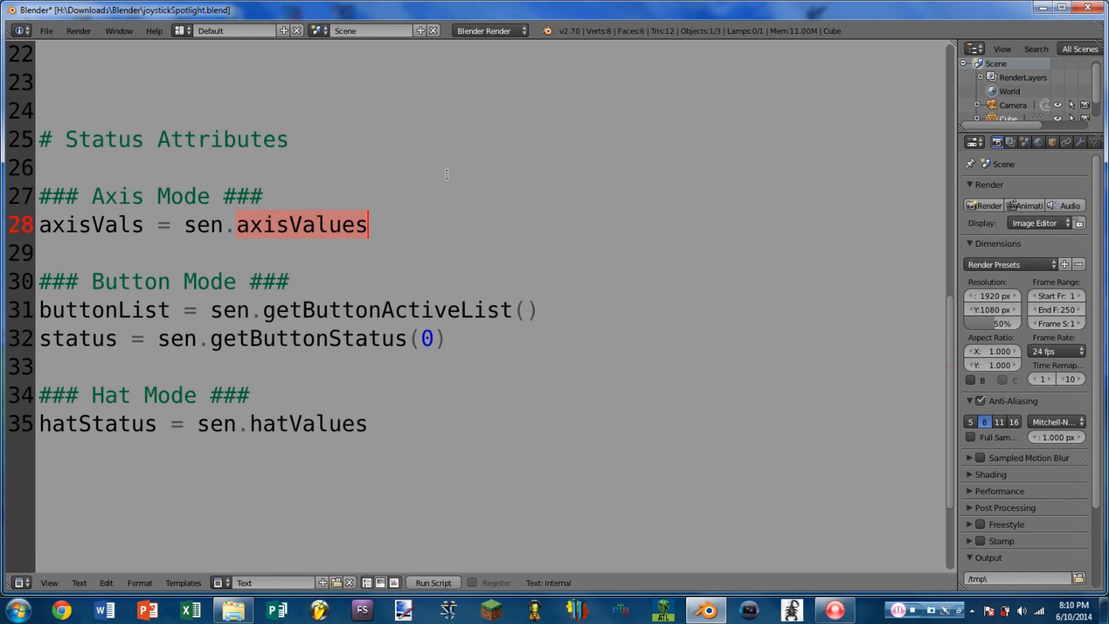
- Append the example list = [0,0,0,0,0] after sen.axisValues on line 28 and highlight its individual entries
left_click(450, 213)
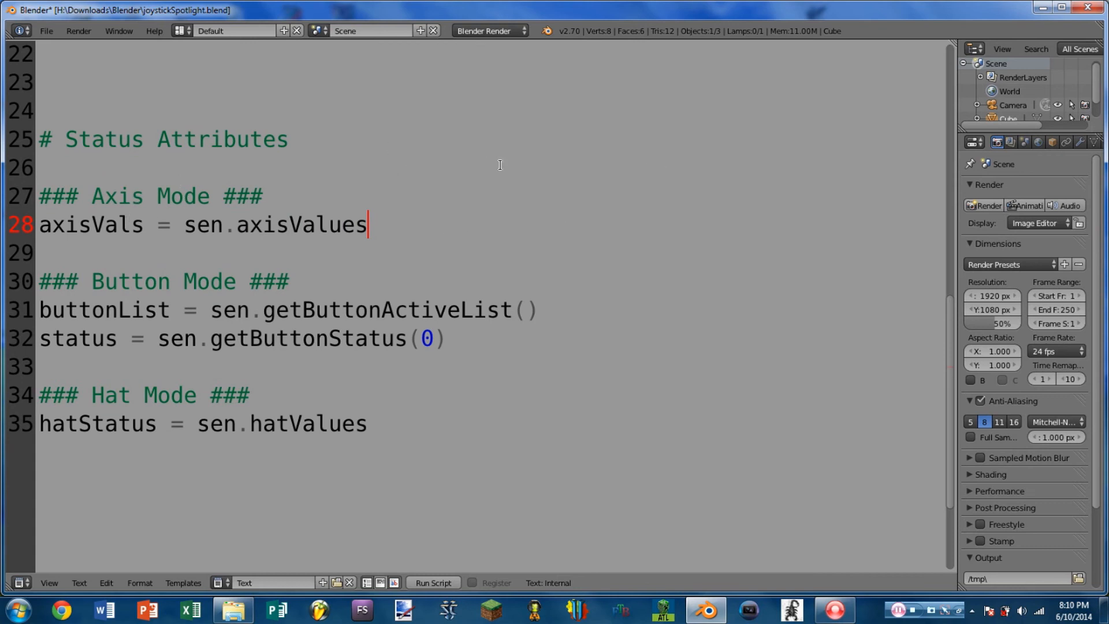
type("= [0,0,0,0,0,")
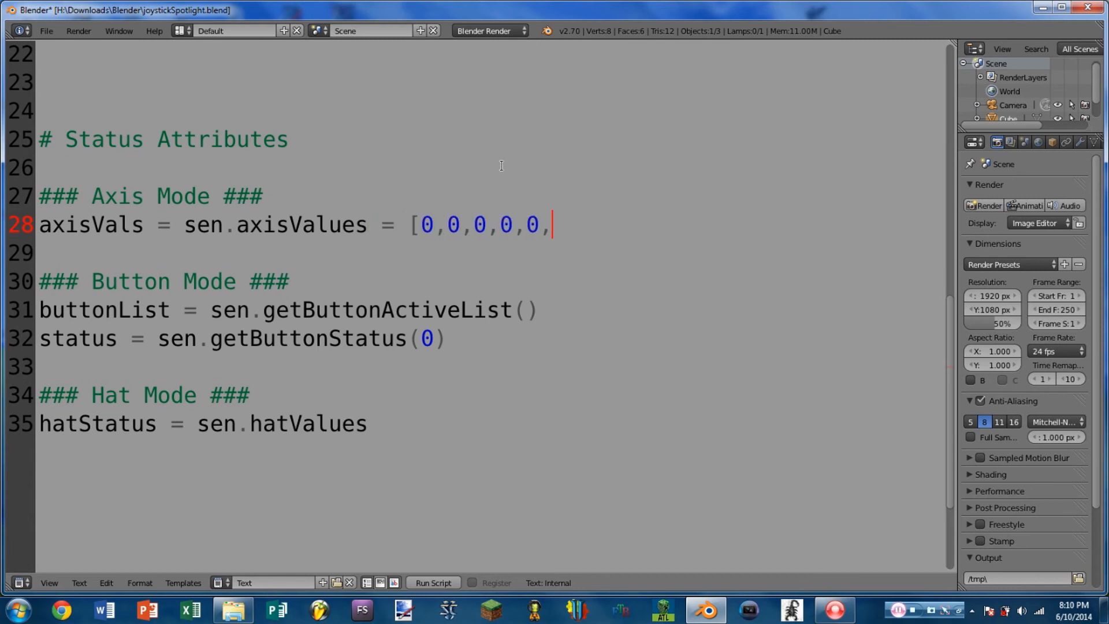
key("BackSpace")
type("]")
left_click_drag(421, 222, 436, 221)
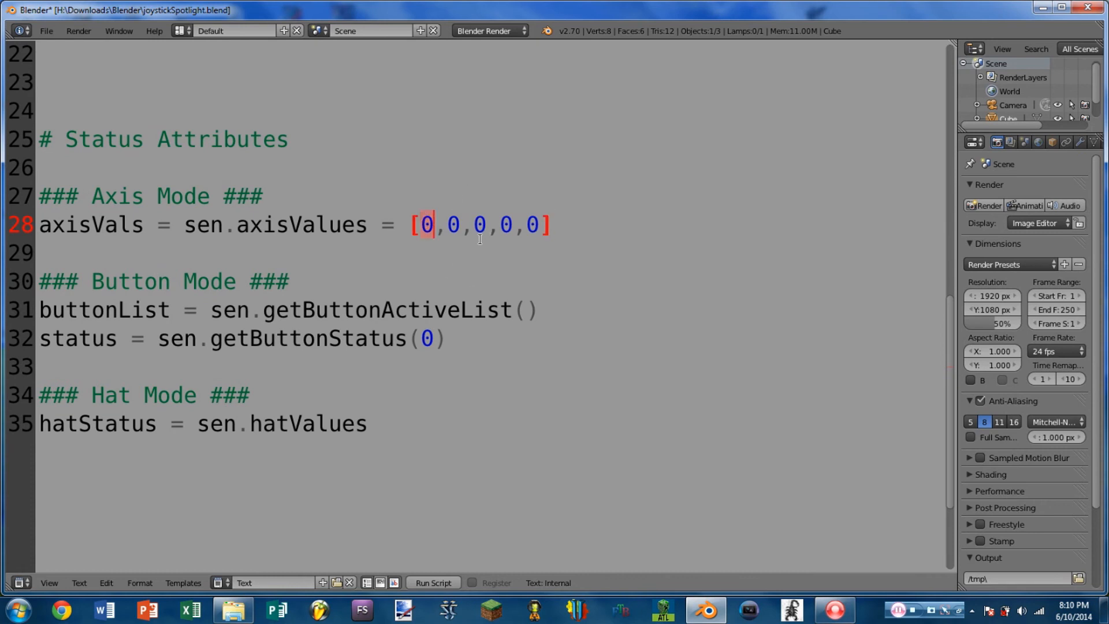
left_click_drag(447, 224, 488, 223)
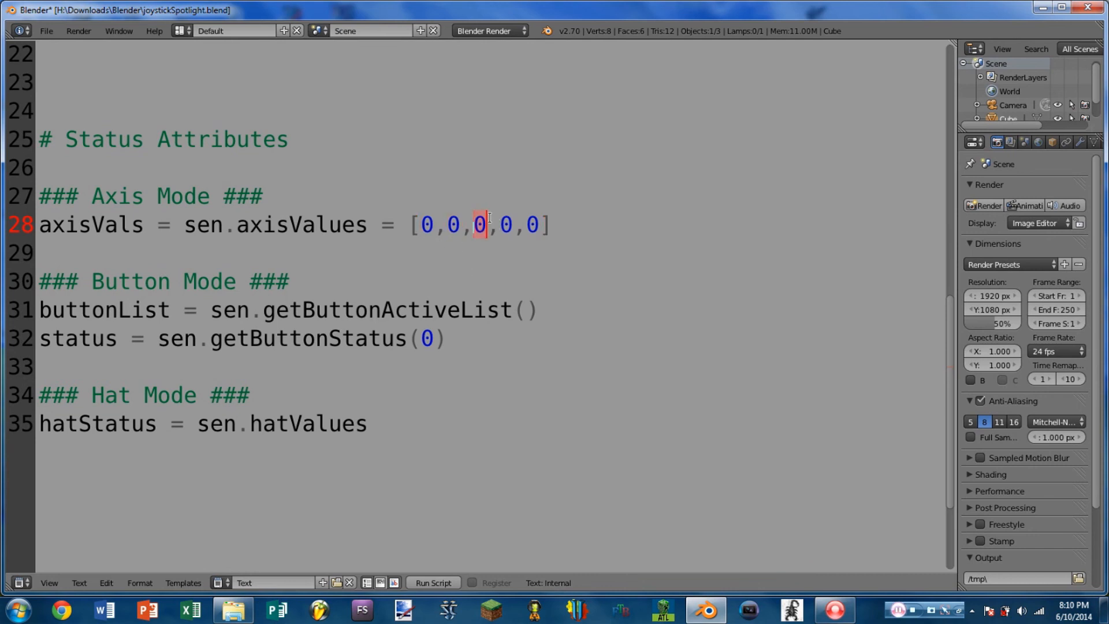
left_click_drag(499, 223, 539, 222)
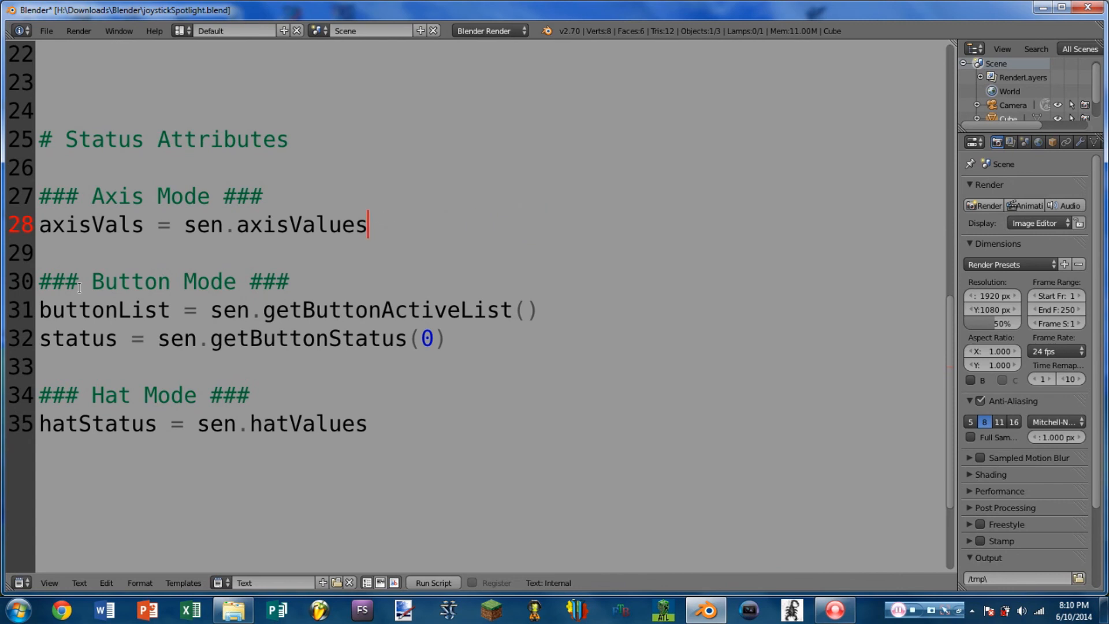
- Highlight the getButtonActiveList() call on line 31 under Button Mode
scroll(621, 271, "down", 1)
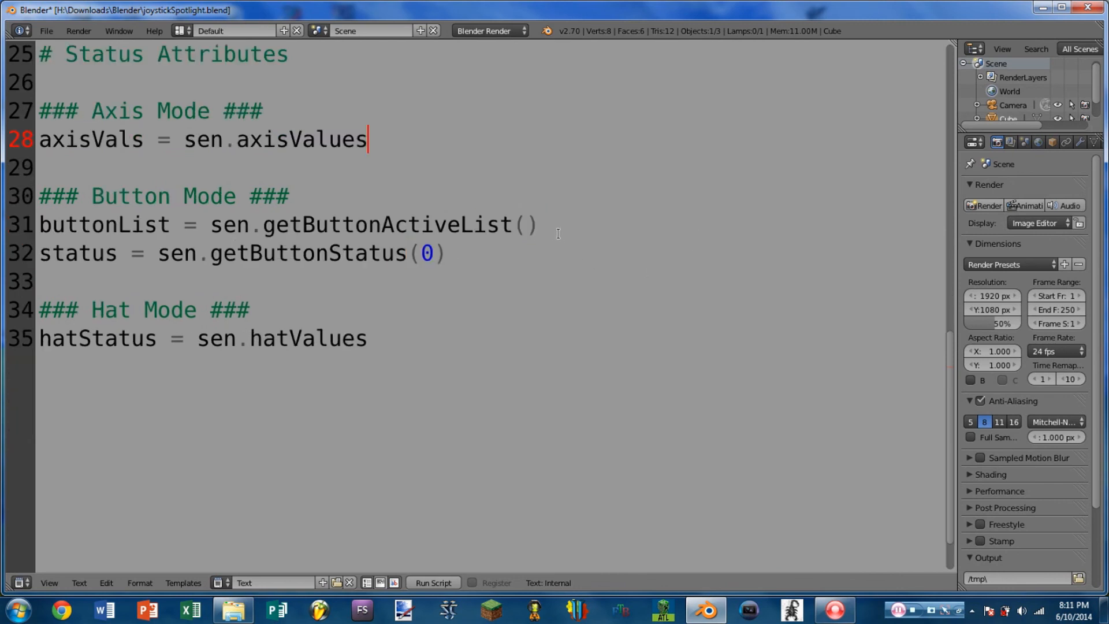
left_click(265, 222)
left_click_drag(267, 221, 543, 224)
left_click(624, 231)
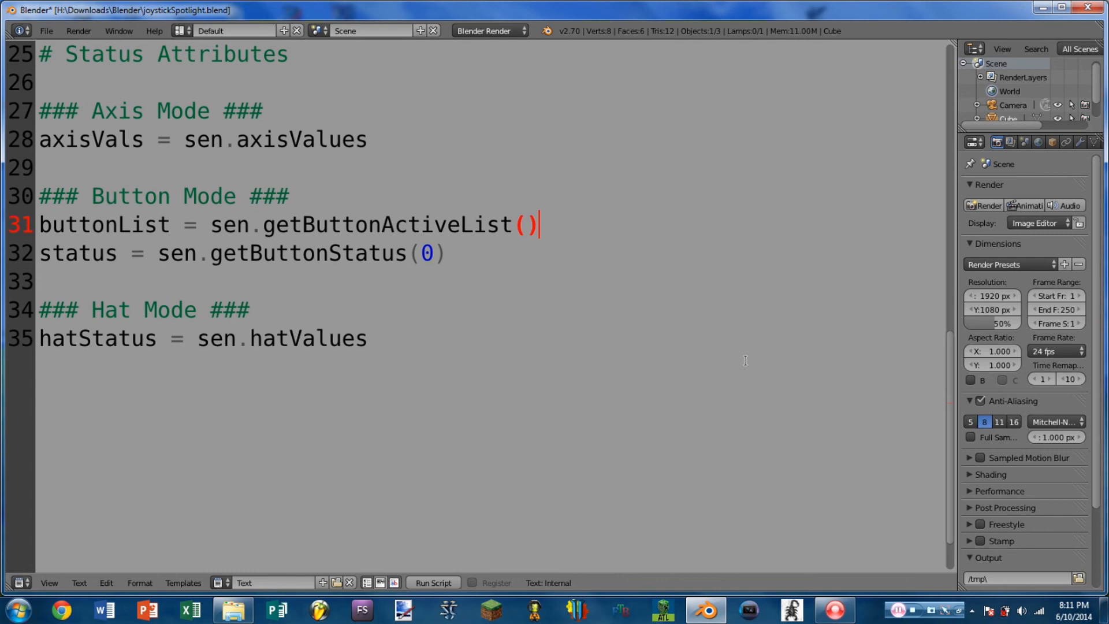
- Highlight the getButtonStatus method on line 32 and its button argument 0
left_click(157, 252)
left_click_drag(223, 253, 407, 253)
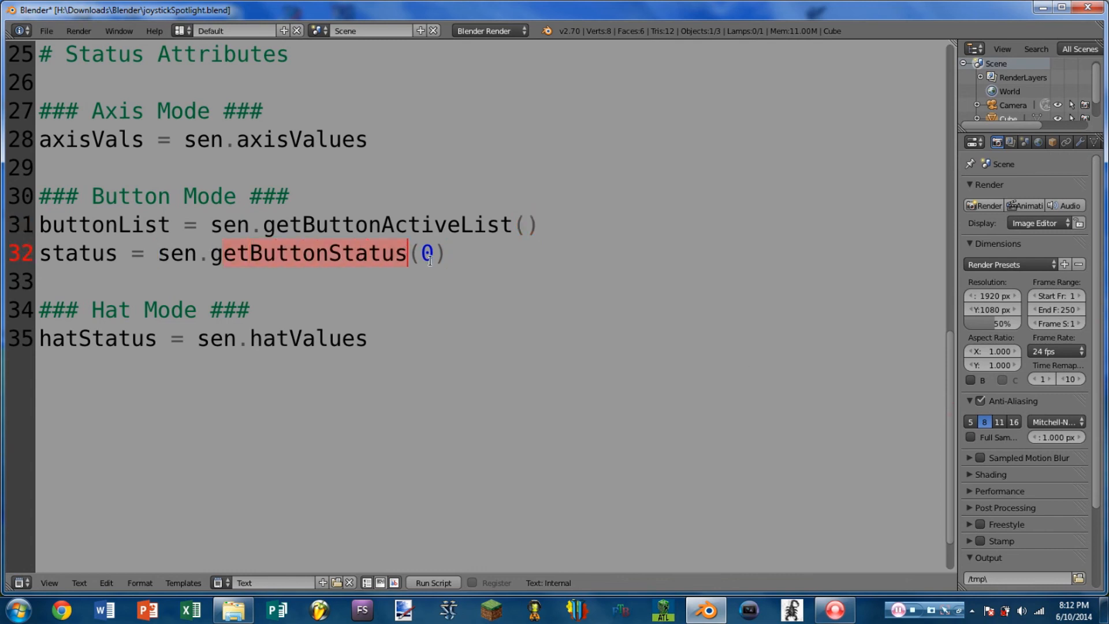
left_click(421, 253)
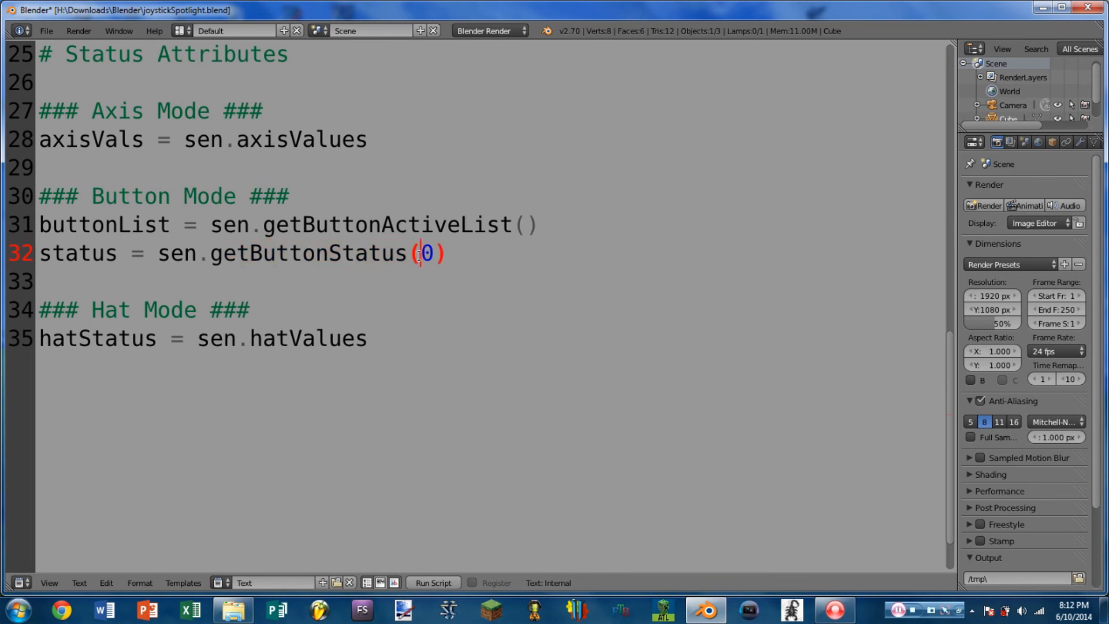
left_click_drag(420, 254, 435, 254)
left_click_drag(437, 254, 421, 251)
- Highlight the Hat Mode heading on line 34 and the hatValues attribute on line 35
scroll(251, 273, "down", 1)
left_click_drag(250, 254, 38, 254)
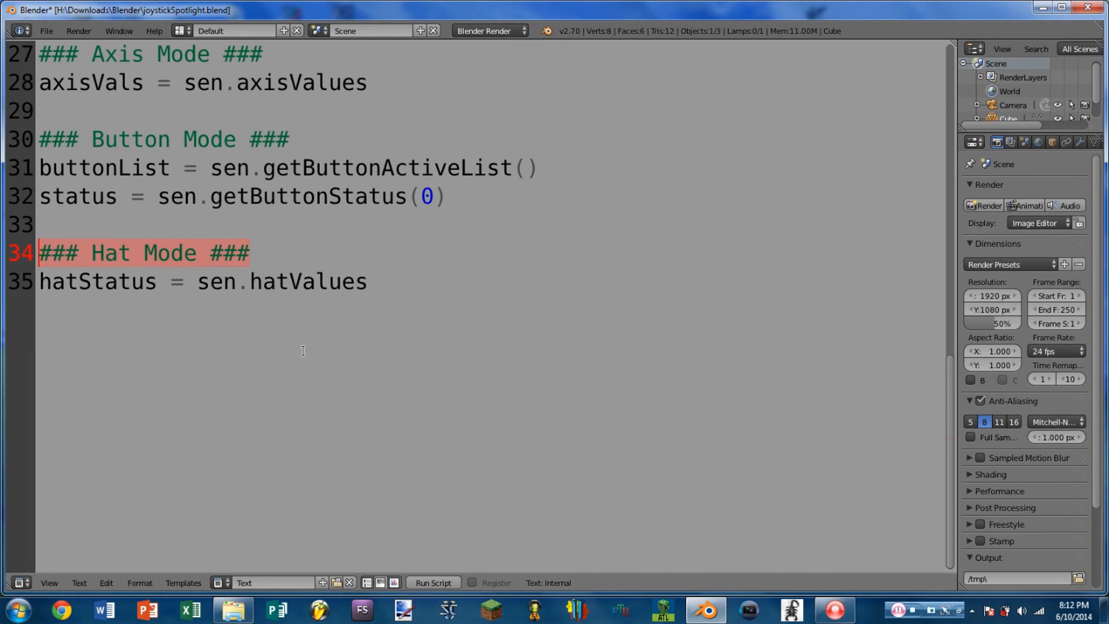
left_click_drag(250, 283, 393, 286)
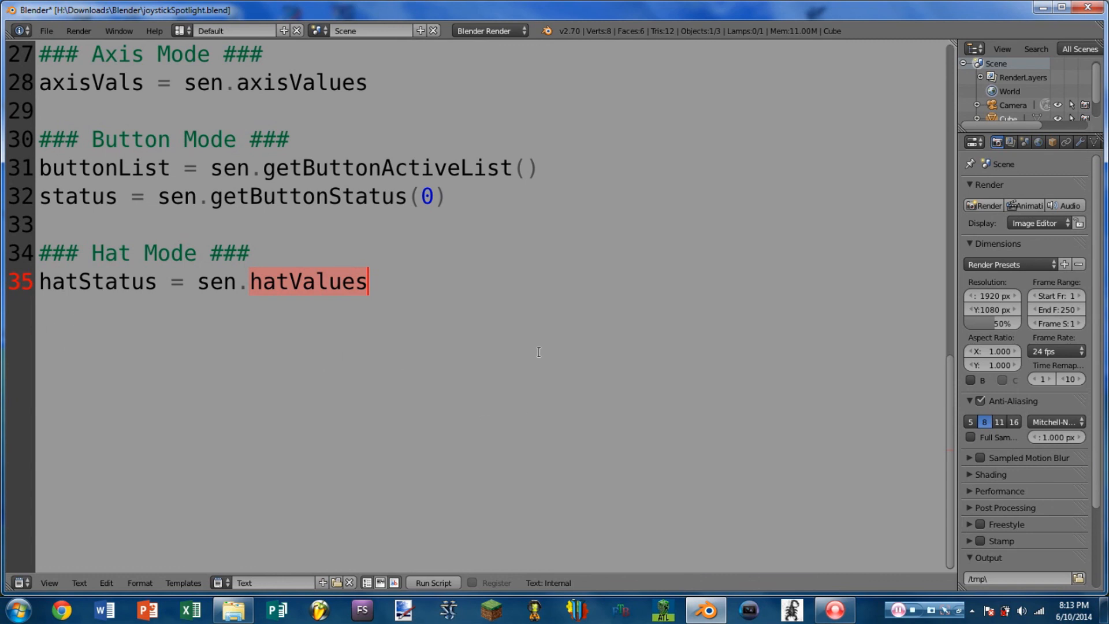
- Go back to the beginning of the script and dismiss the Windows color scheme dialog without choosing an option
scroll(700, 377, "up", 9)
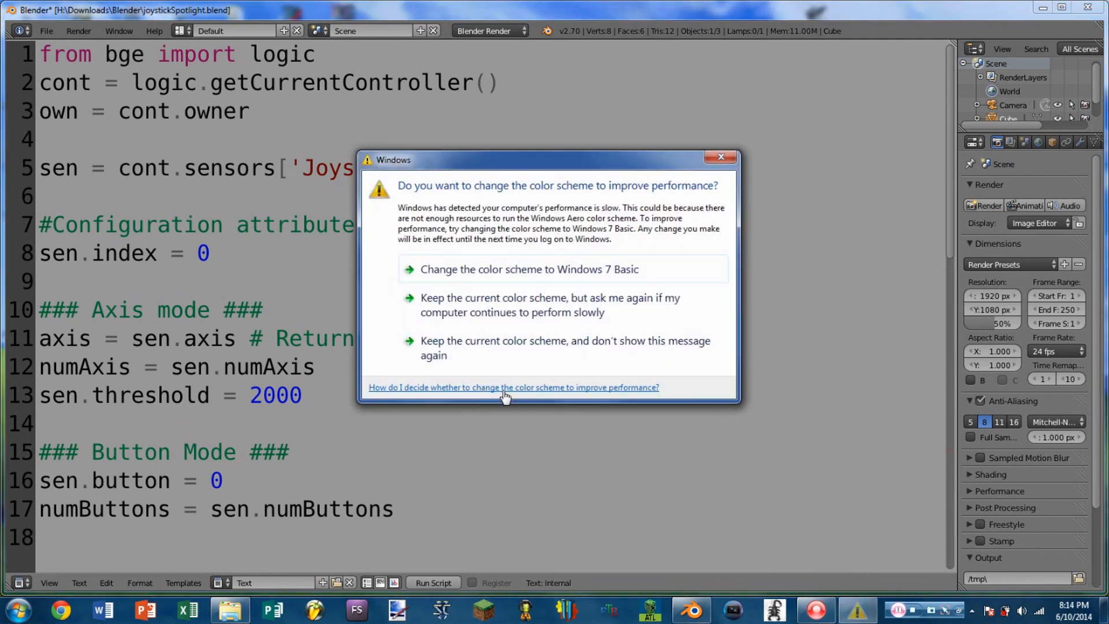
left_click(722, 155)
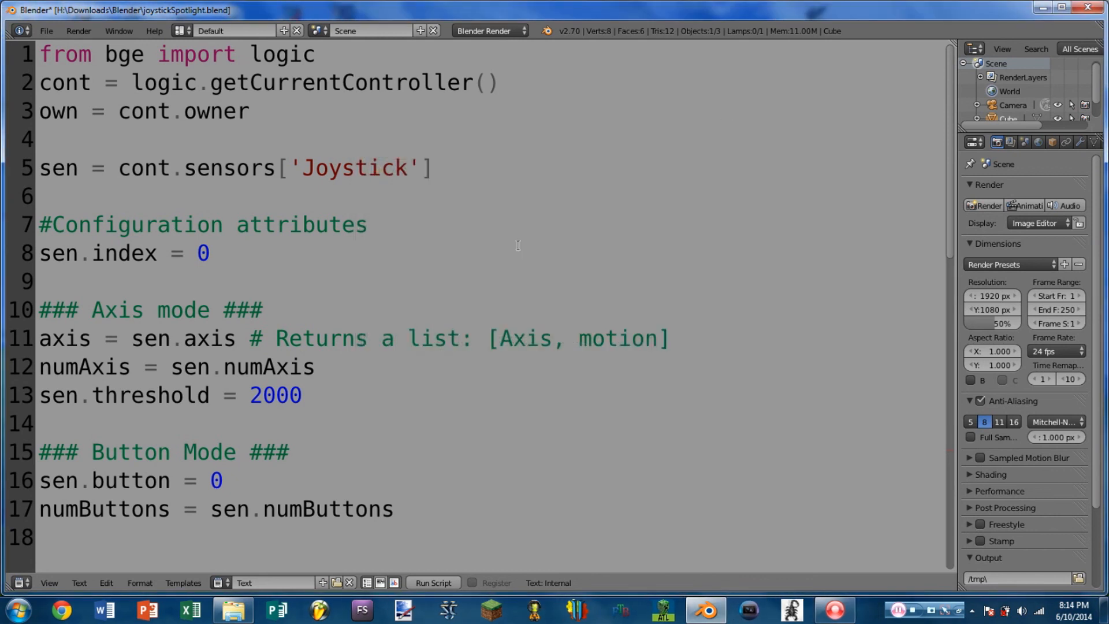